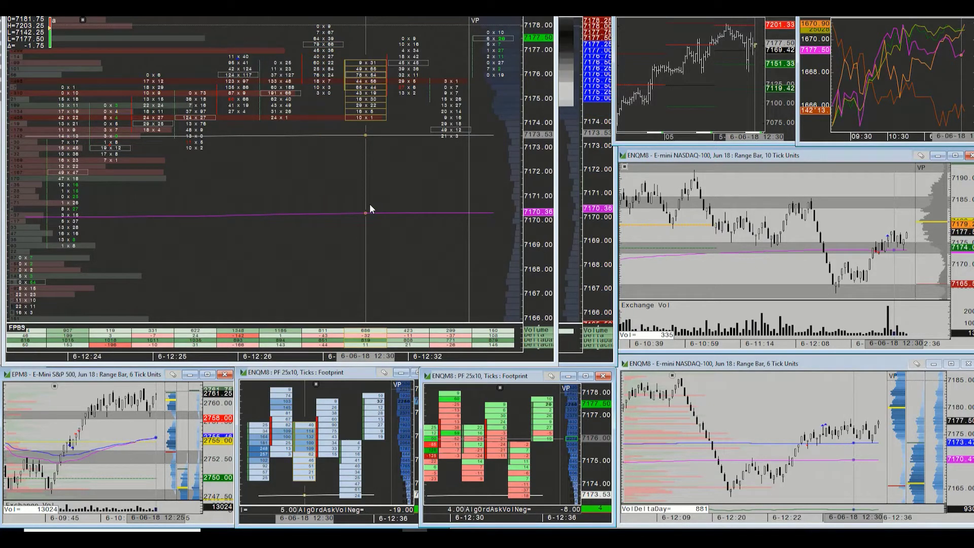
# - Maximize the 10-tick E-mini NASDAQ-100 range bar chart, and circle the morning price swing and underline the orange level in red
pyautogui.moveTo(369, 213)
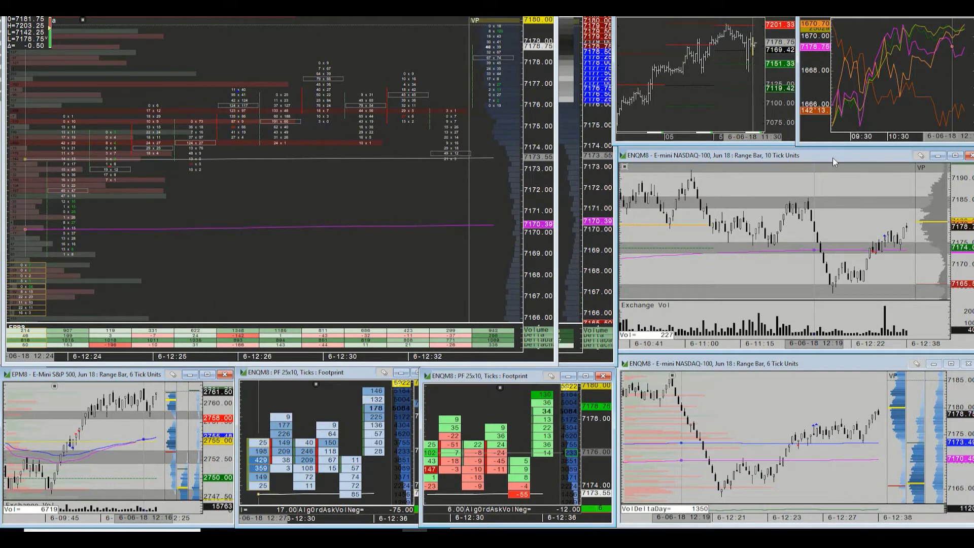
pyautogui.doubleClick(833, 157)
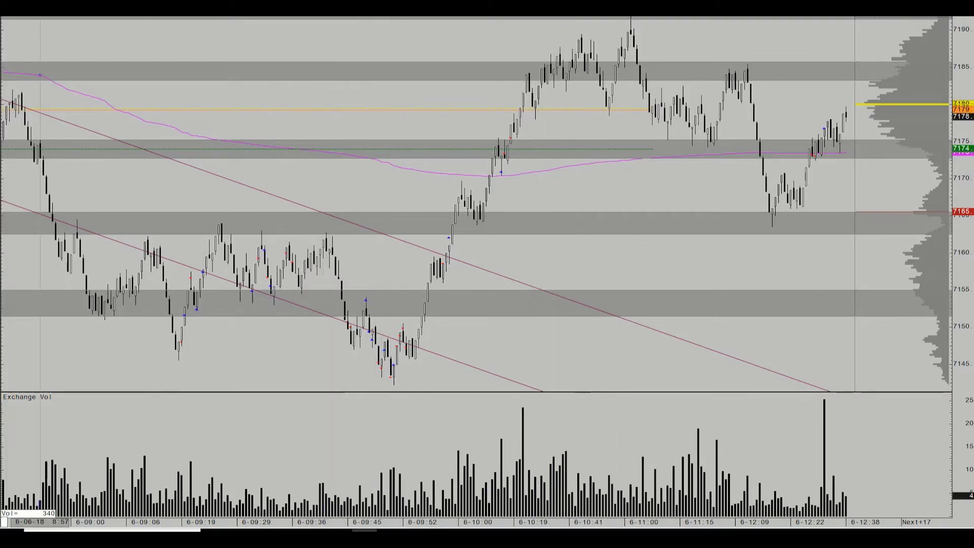
pyautogui.moveTo(552, 77)
pyautogui.mouseDown()
pyautogui.moveTo(229, 167)
pyautogui.moveTo(512, 109)
pyautogui.moveTo(445, 109)
pyautogui.mouseUp()
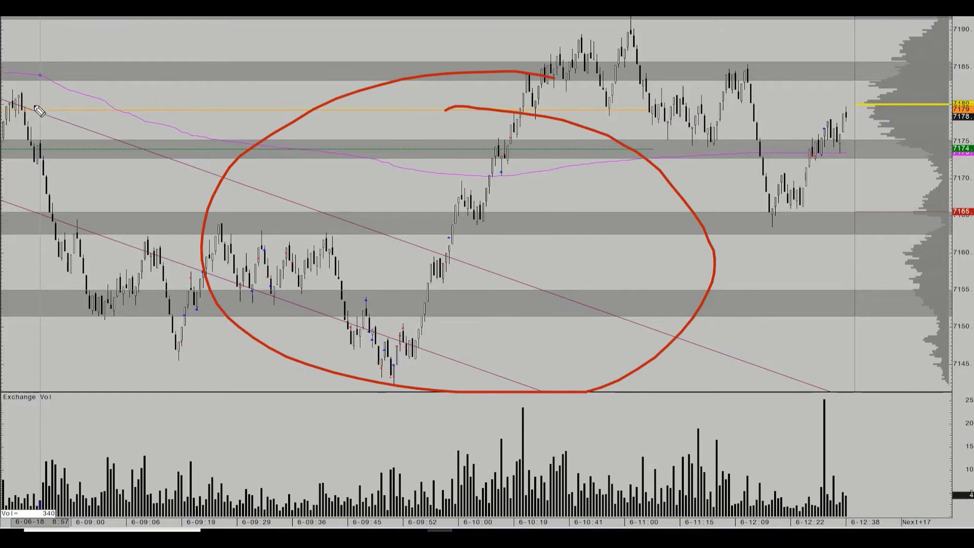
pyautogui.moveTo(15, 109); pyautogui.dragTo(48, 111)
pyautogui.moveTo(534, 118); pyautogui.dragTo(607, 108)
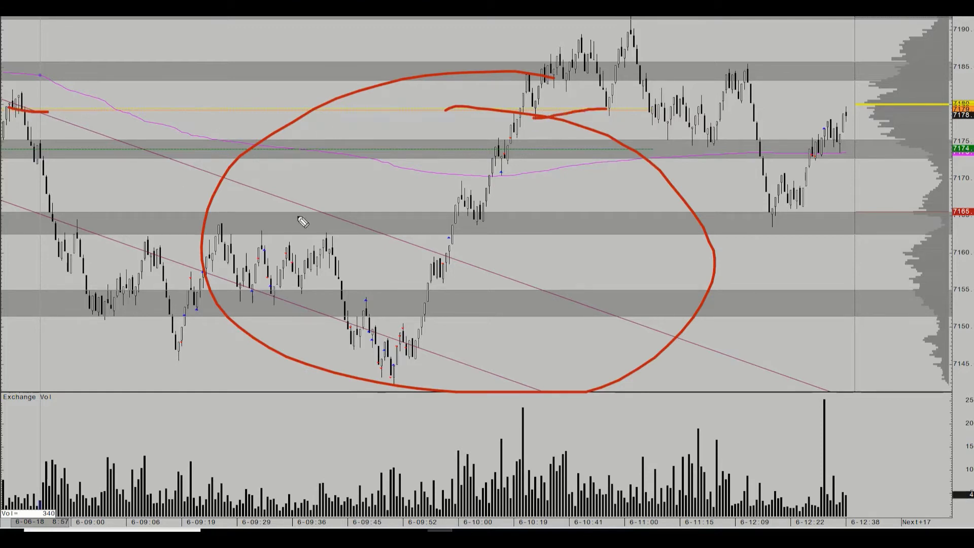
pyautogui.press('Escape')
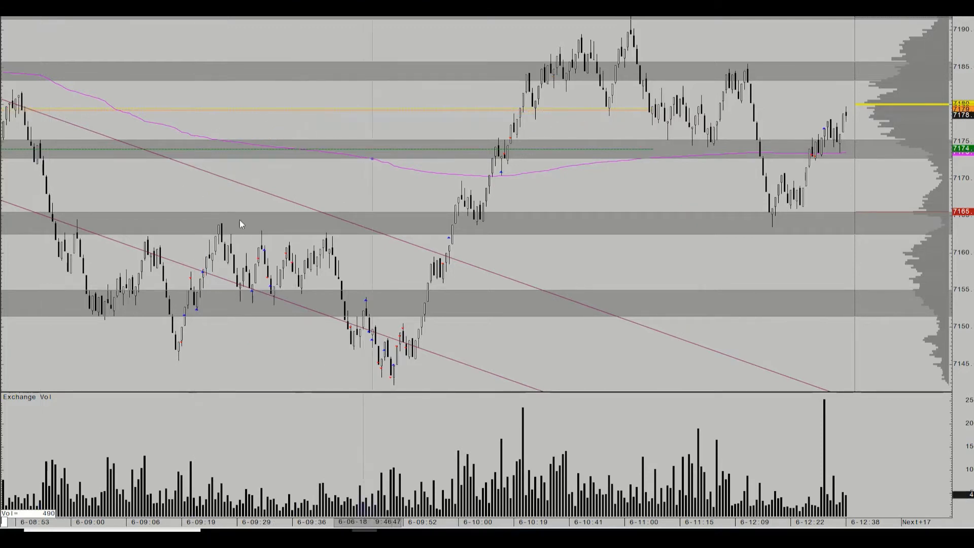
# - Zoom the chart out to several sessions and mark the 7174 and 7184 zones beside the latest price in red
pyautogui.scroll(15, 378, 220)
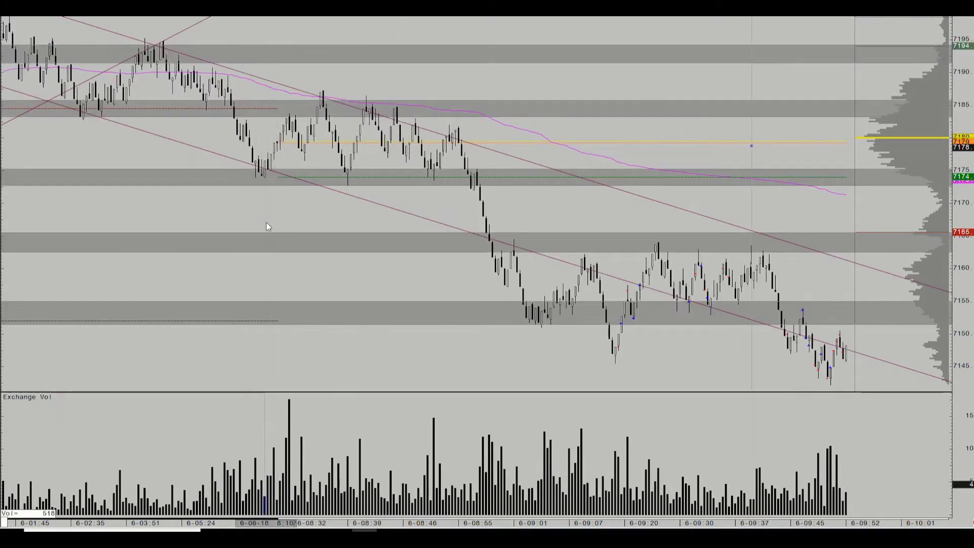
pyautogui.scroll(-5, 268, 226)
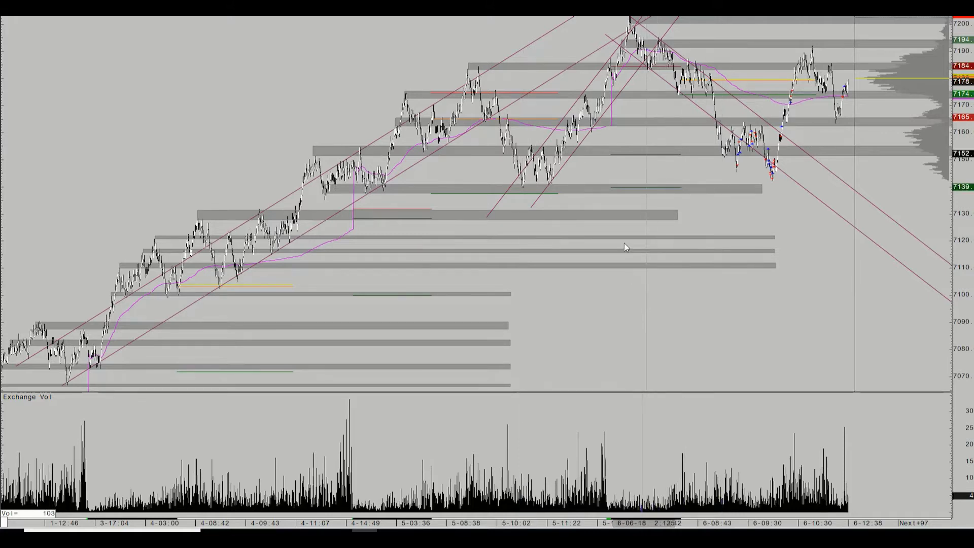
pyautogui.moveTo(621, 147)
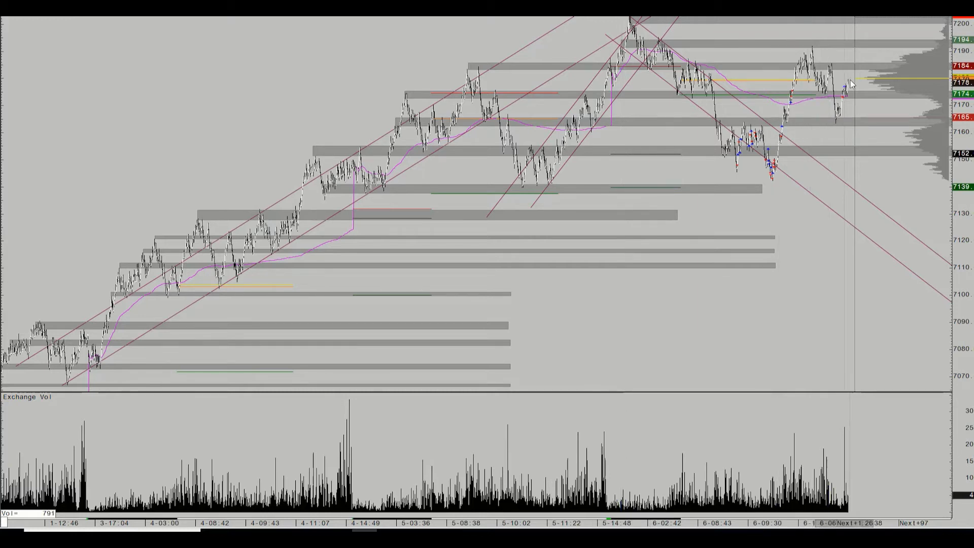
pyautogui.click(850, 94)
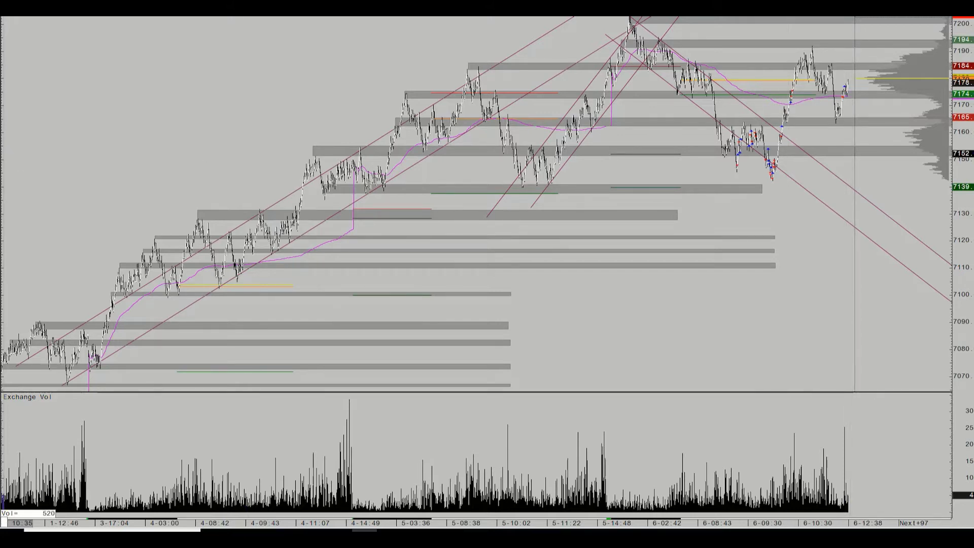
pyautogui.moveTo(852, 82)
pyautogui.mouseDown()
pyautogui.moveTo(835, 101)
pyautogui.moveTo(883, 101)
pyautogui.mouseUp()
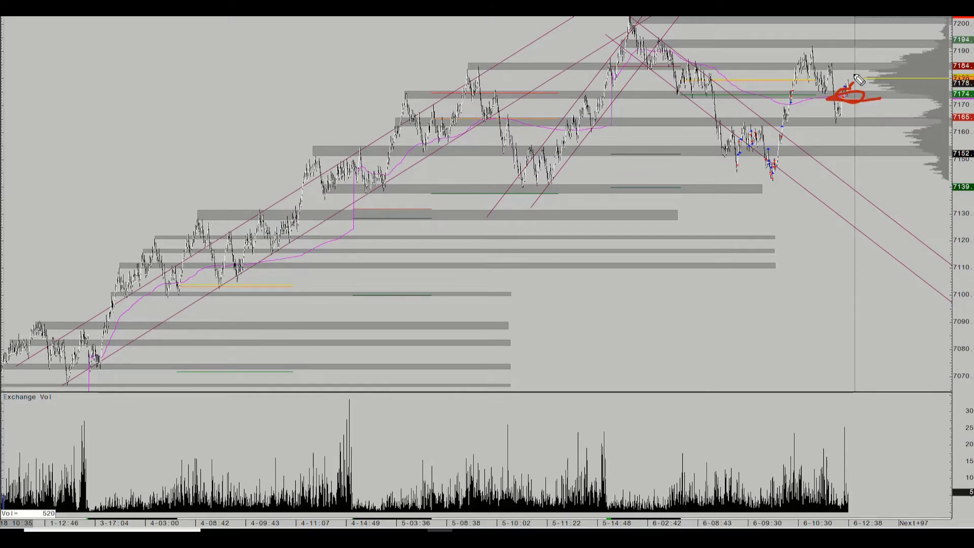
pyautogui.moveTo(856, 57)
pyautogui.mouseDown()
pyautogui.moveTo(852, 65)
pyautogui.moveTo(891, 60)
pyautogui.mouseUp()
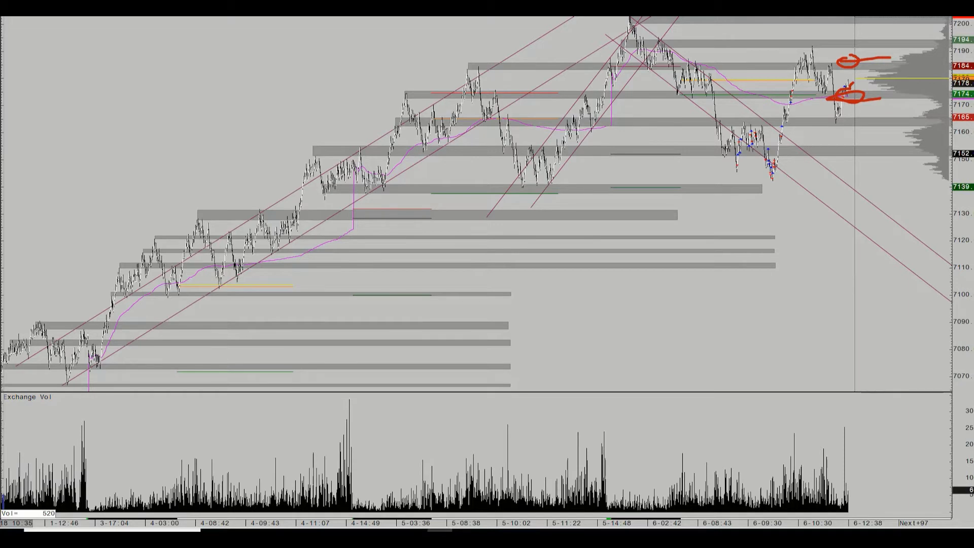
pyautogui.moveTo(857, 96); pyautogui.dragTo(859, 75)
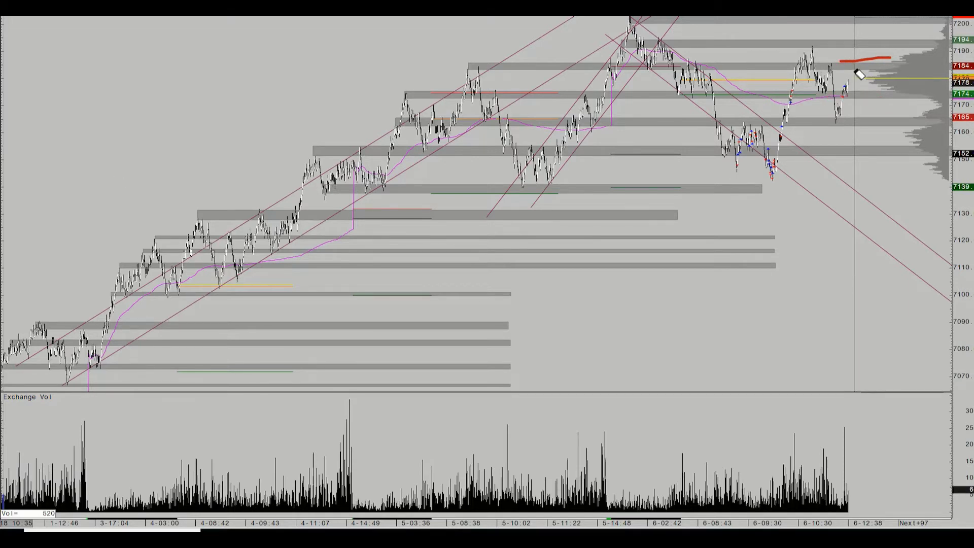
pyautogui.click(866, 63)
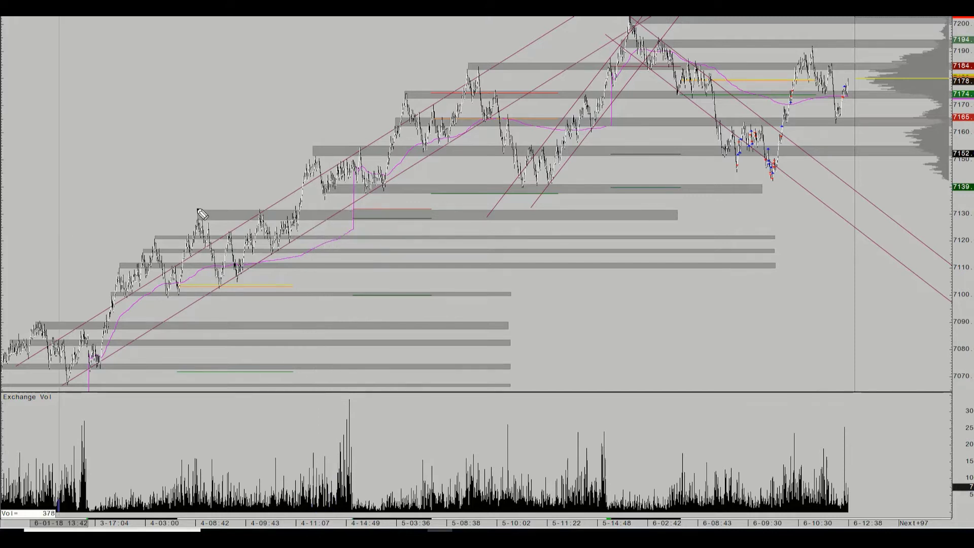
# - Mark the price reactions and end of the 7130 zone, and draw a curve from there up to the latest price
pyautogui.moveTo(199, 209)
pyautogui.mouseDown()
pyautogui.moveTo(205, 221)
pyautogui.moveTo(303, 217)
pyautogui.mouseUp()
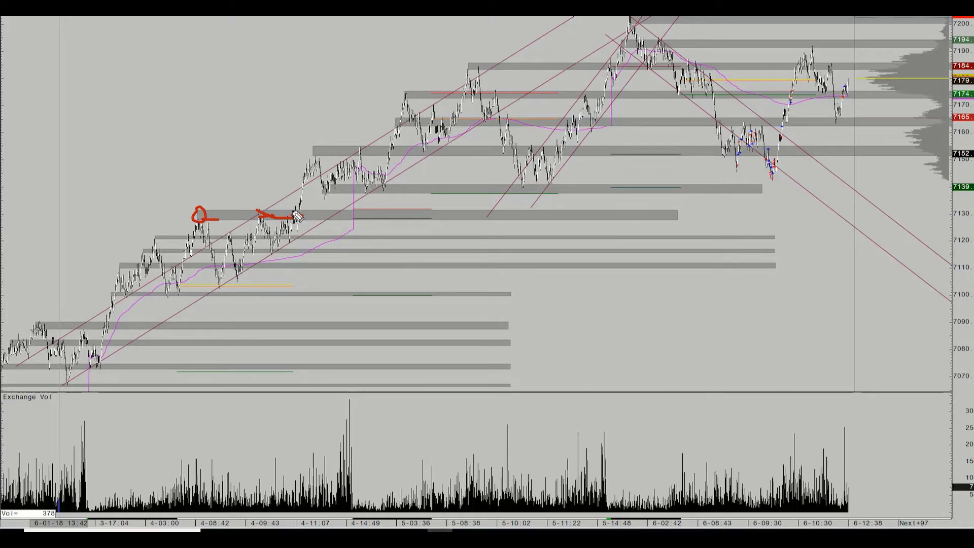
pyautogui.moveTo(651, 216); pyautogui.dragTo(690, 228)
pyautogui.click(706, 230)
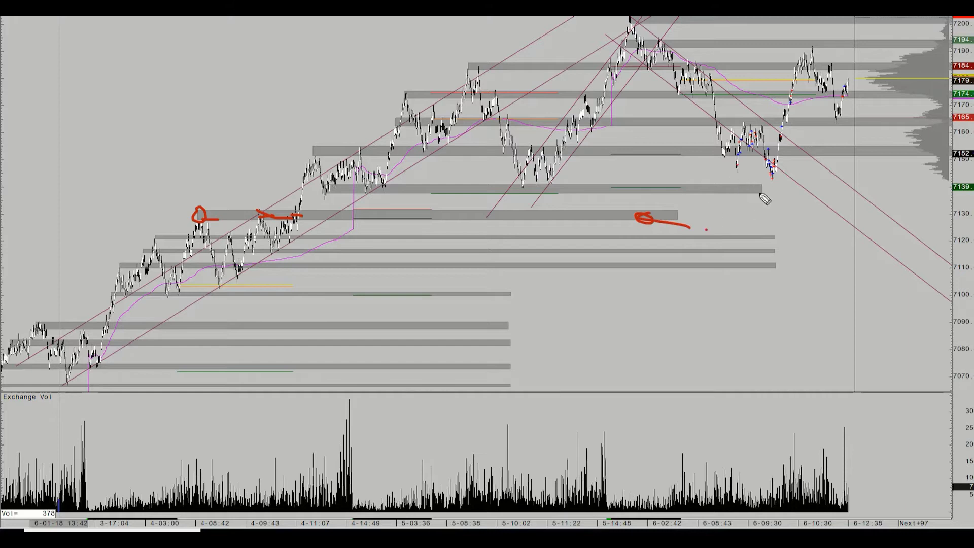
pyautogui.moveTo(761, 194)
pyautogui.mouseDown()
pyautogui.moveTo(865, 77)
pyautogui.moveTo(849, 83)
pyautogui.mouseUp()
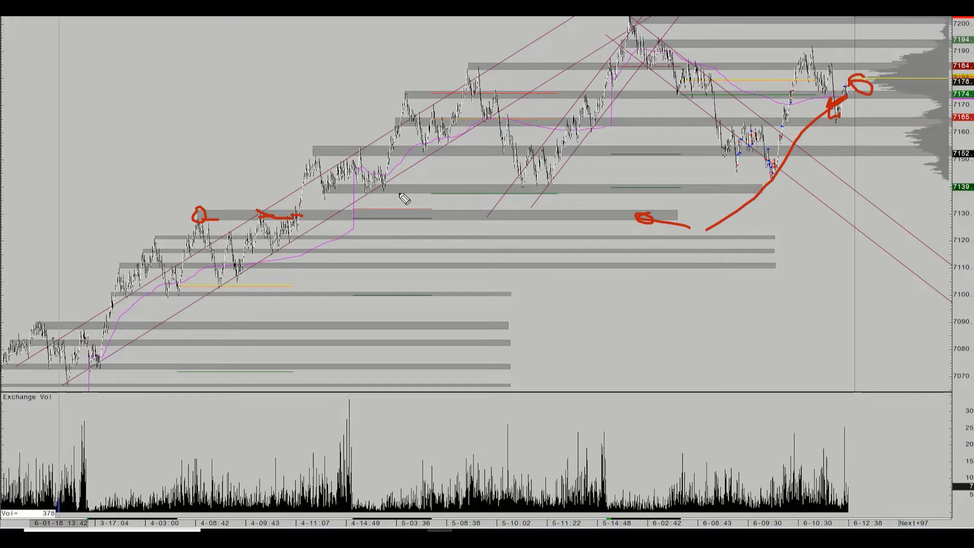
# - Underline and circle the lows that tested the 7139 zone across the earlier sessions
pyautogui.moveTo(319, 188); pyautogui.dragTo(335, 190)
pyautogui.moveTo(317, 194); pyautogui.dragTo(395, 189)
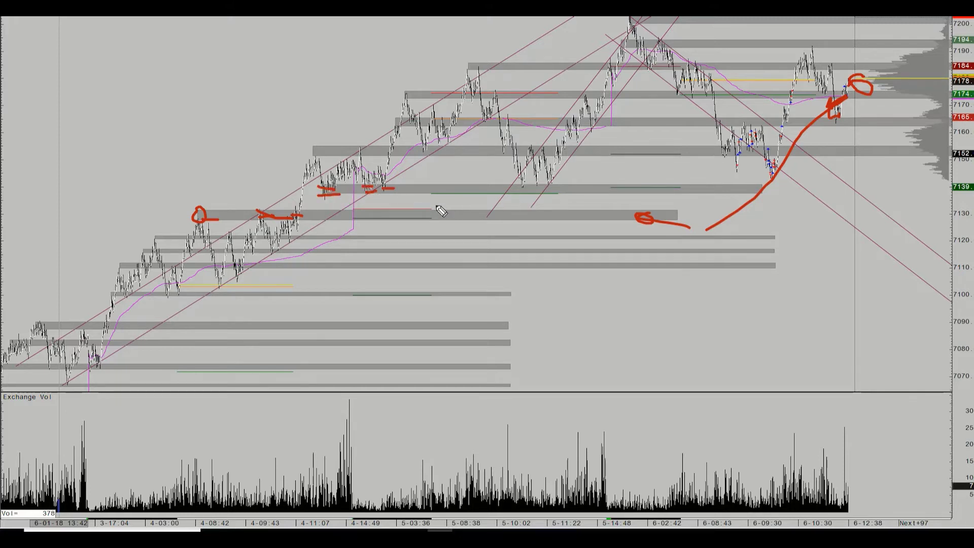
pyautogui.moveTo(329, 193); pyautogui.dragTo(338, 192)
pyautogui.moveTo(539, 193); pyautogui.dragTo(548, 192)
pyautogui.moveTo(366, 188); pyautogui.dragTo(403, 186)
pyautogui.moveTo(475, 188); pyautogui.dragTo(558, 180)
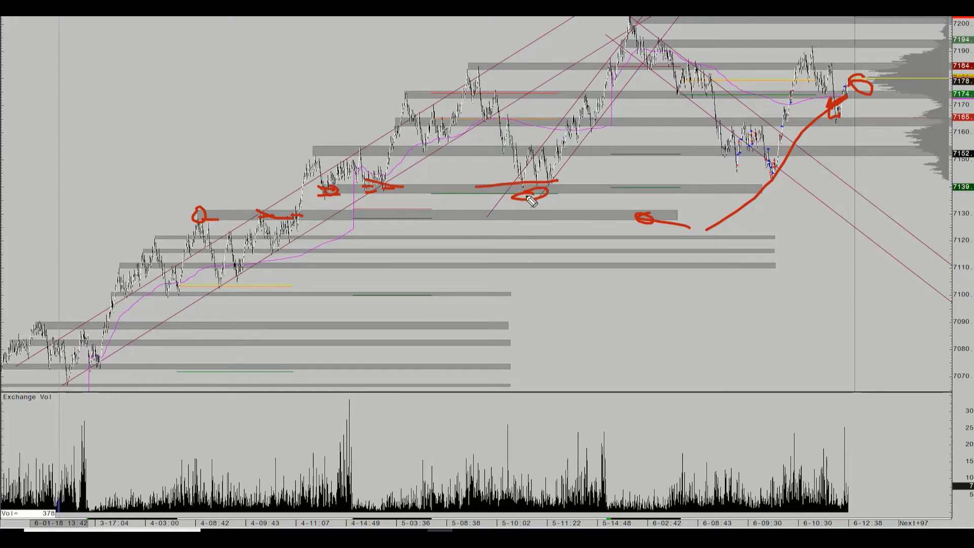
pyautogui.moveTo(335, 194); pyautogui.dragTo(309, 208)
pyautogui.moveTo(510, 190); pyautogui.dragTo(523, 197)
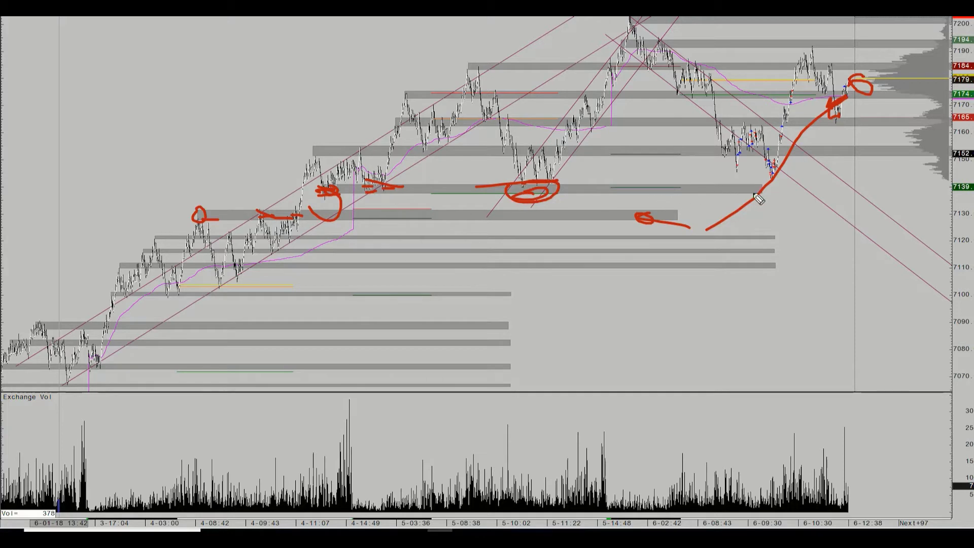
# - Clear the markings and sketch an upward arrow from the circled June 6 low near the 7139 zone
pyautogui.press('e')
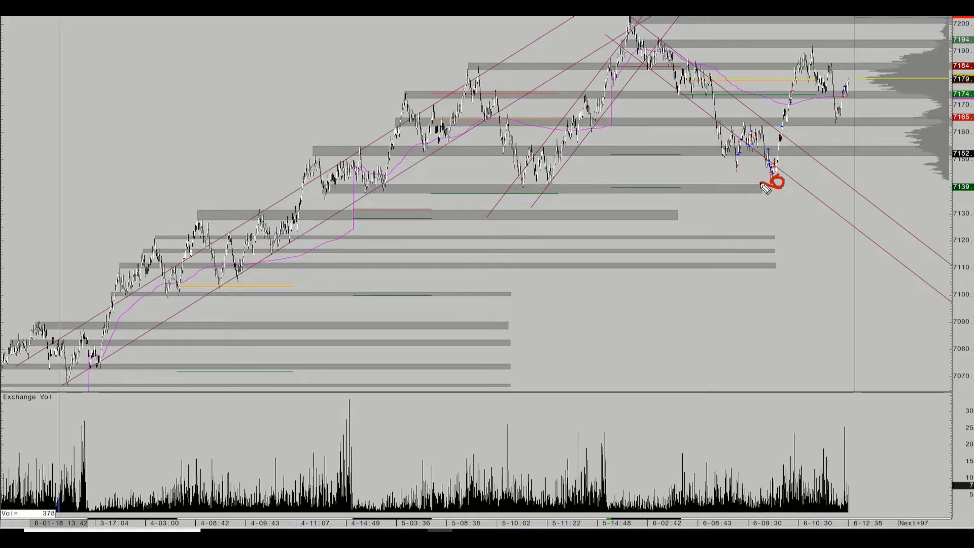
pyautogui.moveTo(771, 183); pyautogui.dragTo(794, 111)
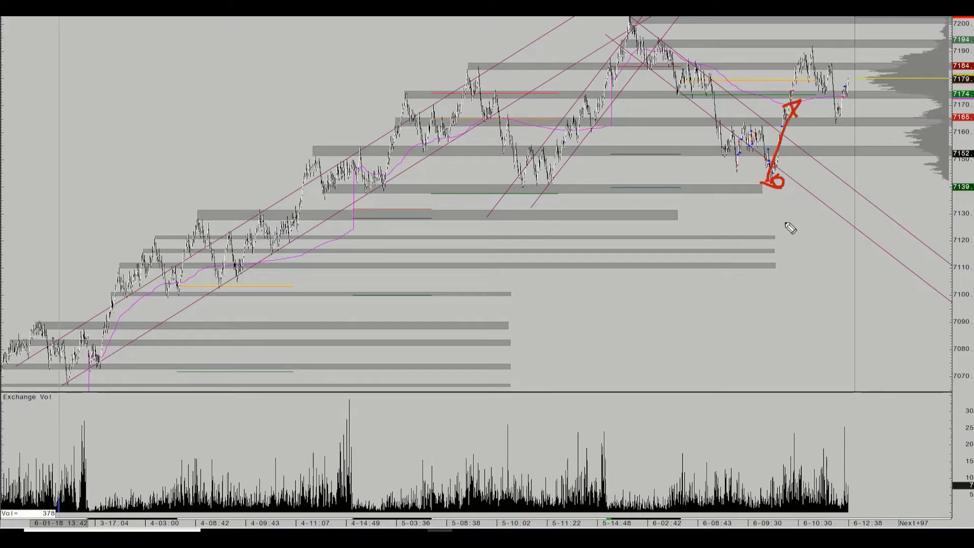
pyautogui.press('e')
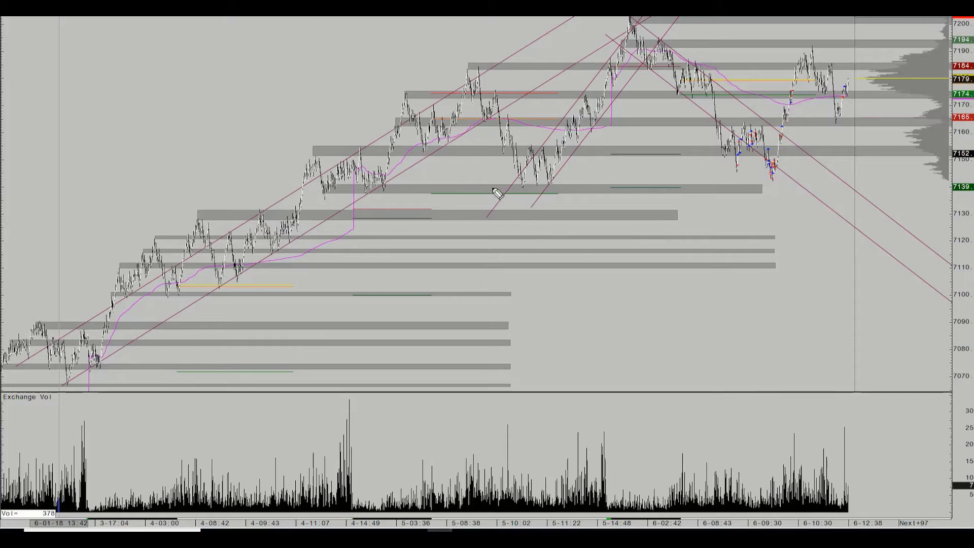
# - Mark the original high at the 7184 zone and the price reactions along it up to the latest session
pyautogui.click(468, 67)
pyautogui.moveTo(659, 62)
pyautogui.mouseDown()
pyautogui.moveTo(699, 62)
pyautogui.moveTo(697, 77)
pyautogui.moveTo(700, 67)
pyautogui.moveTo(730, 69)
pyautogui.mouseUp()
pyautogui.moveTo(597, 68); pyautogui.dragTo(655, 67)
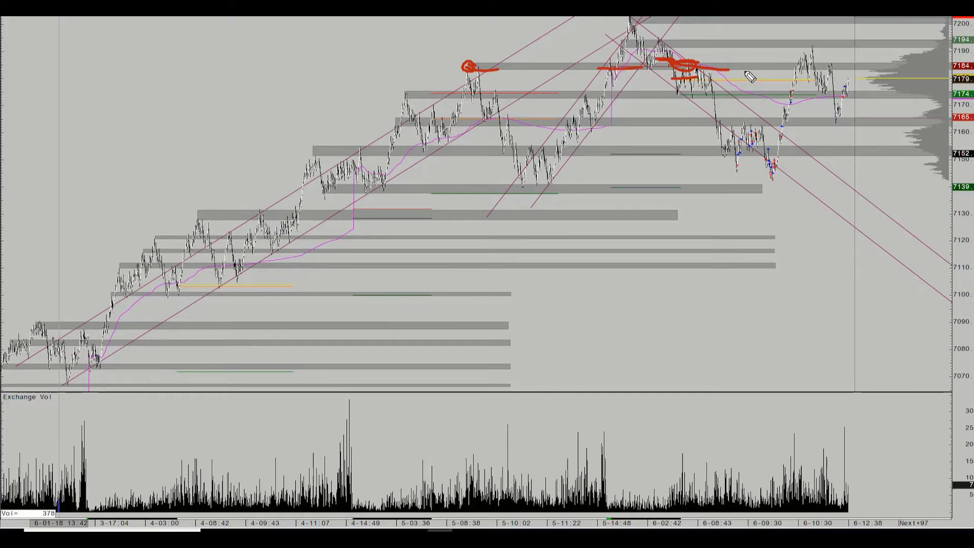
pyautogui.moveTo(796, 73); pyautogui.dragTo(850, 59)
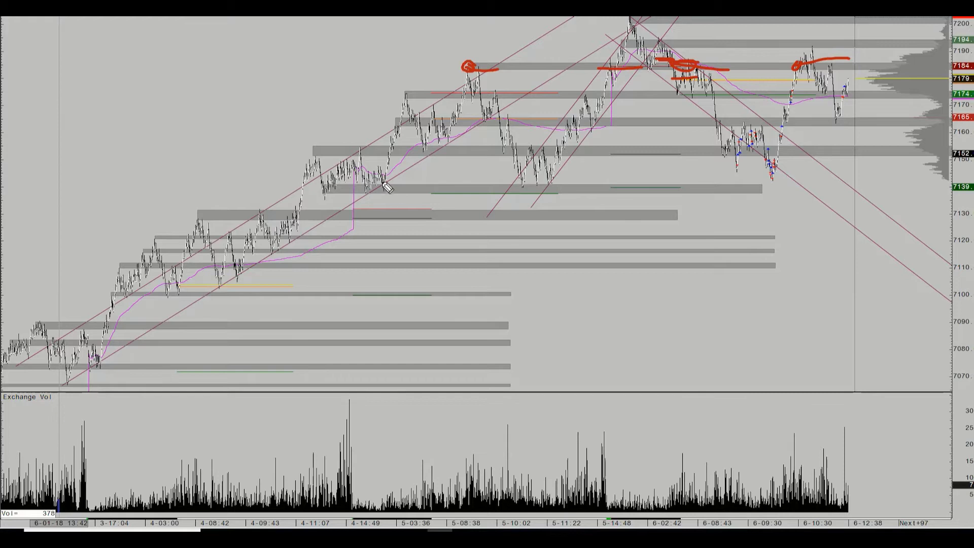
# - Circle the lows above the 7139 zone and mark the price reactions and breakdown along the 7165 zone
pyautogui.moveTo(384, 183)
pyautogui.mouseDown()
pyautogui.moveTo(358, 185)
pyautogui.moveTo(380, 184)
pyautogui.mouseUp()
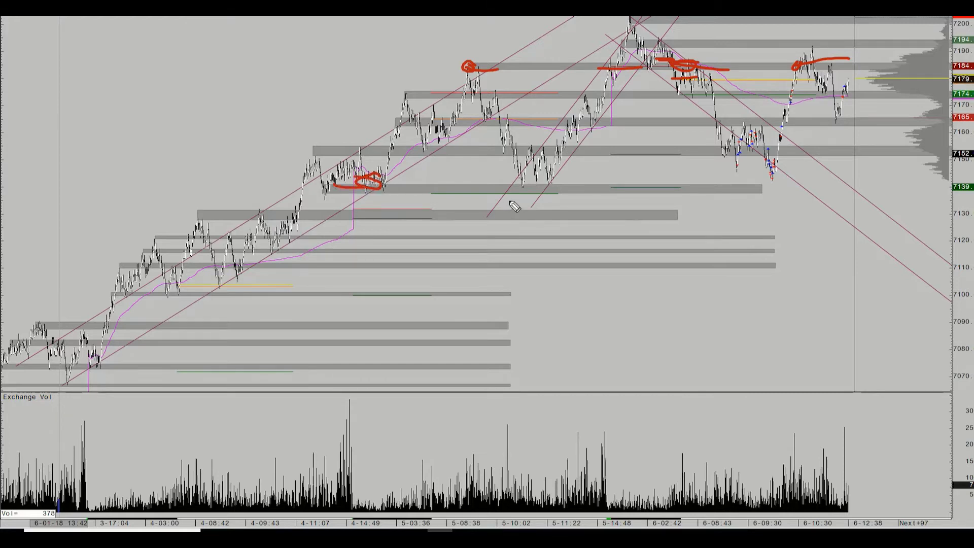
pyautogui.moveTo(445, 120)
pyautogui.mouseDown()
pyautogui.moveTo(393, 119)
pyautogui.moveTo(474, 119)
pyautogui.mouseUp()
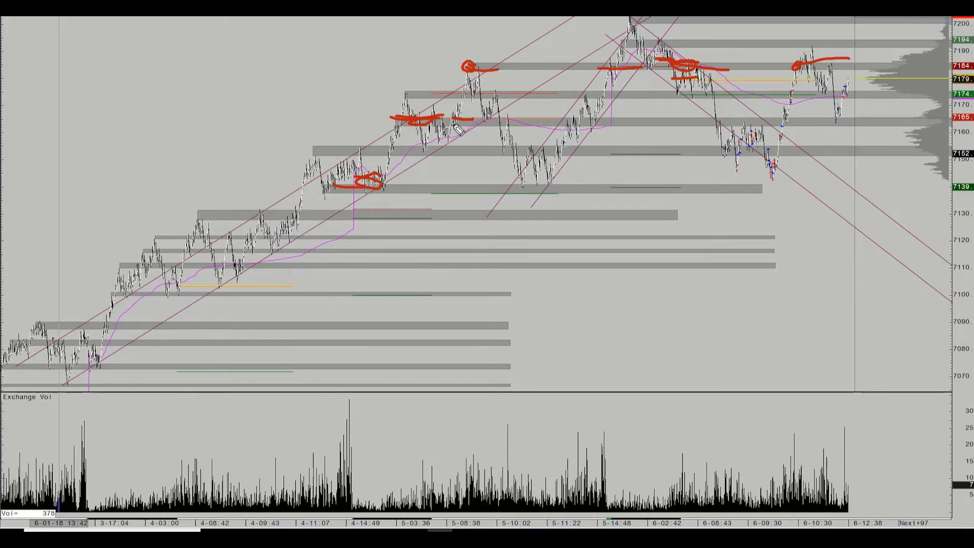
pyautogui.moveTo(480, 122)
pyautogui.mouseDown()
pyautogui.moveTo(505, 113)
pyautogui.moveTo(530, 125)
pyautogui.moveTo(625, 123)
pyautogui.mouseUp()
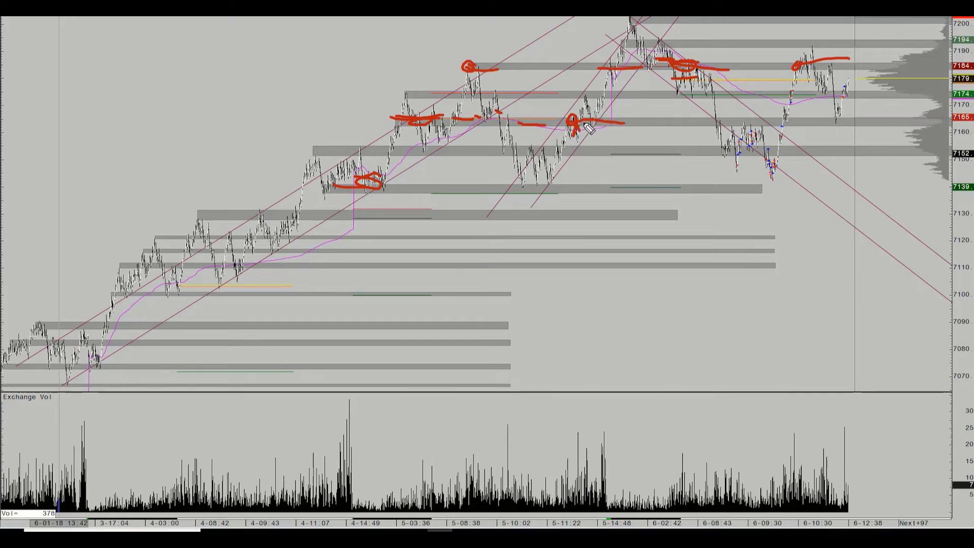
pyautogui.moveTo(712, 122); pyautogui.dragTo(705, 125)
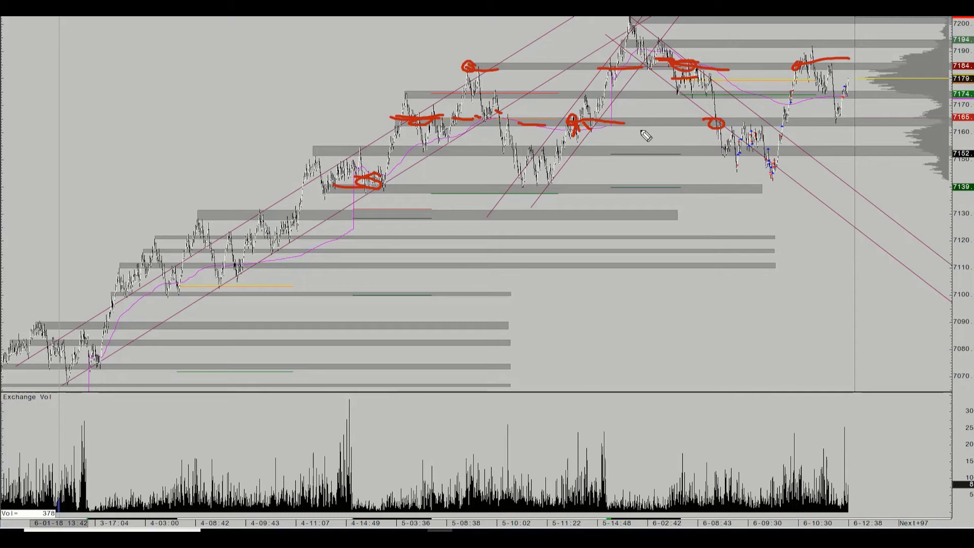
pyautogui.moveTo(678, 90)
pyautogui.mouseDown()
pyautogui.moveTo(726, 122)
pyautogui.moveTo(722, 163)
pyautogui.mouseUp()
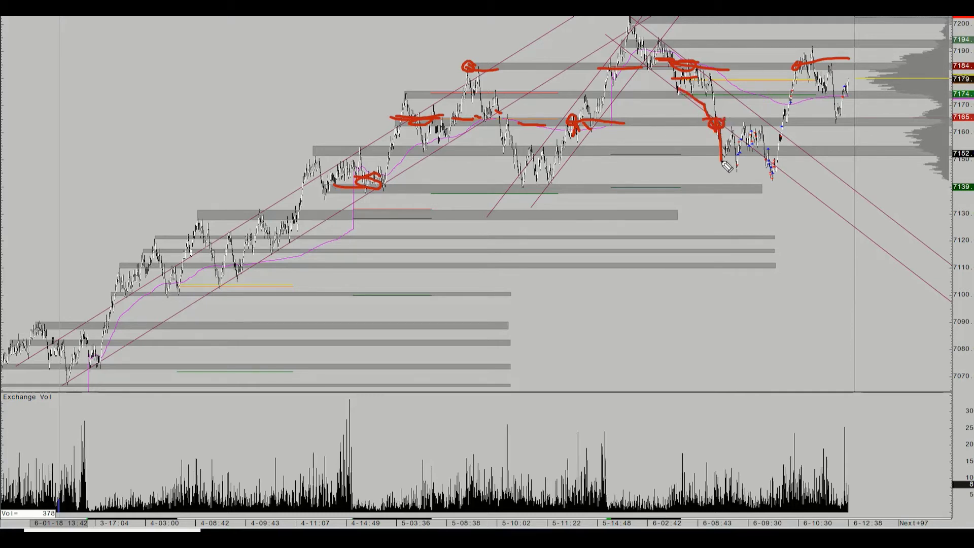
pyautogui.moveTo(758, 125)
pyautogui.mouseDown()
pyautogui.moveTo(772, 113)
pyautogui.moveTo(775, 132)
pyautogui.moveTo(794, 130)
pyautogui.moveTo(792, 93)
pyautogui.mouseUp()
pyautogui.press('e')
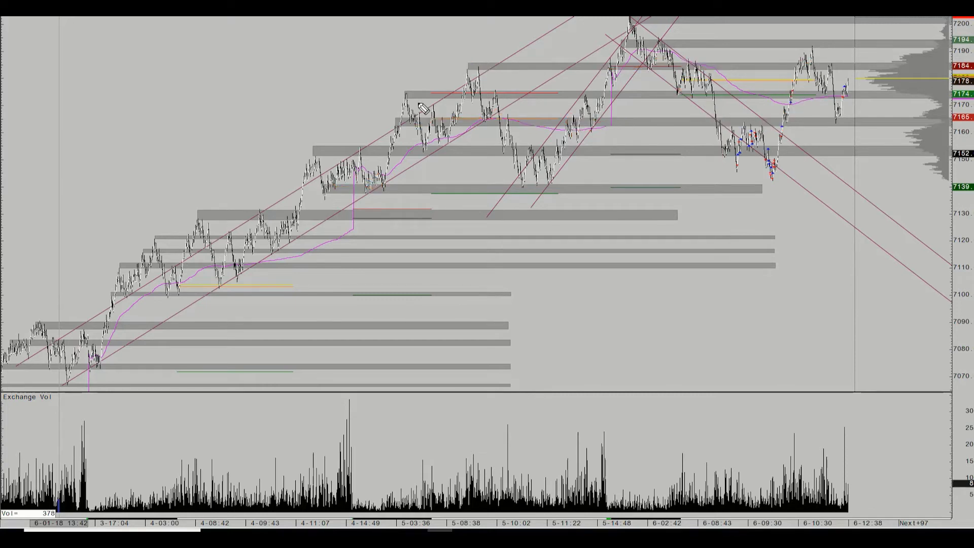
# - Circle the high and retest at the 7174 zone, and mark the June 6 reactions at the 7184 zone
pyautogui.moveTo(404, 101); pyautogui.dragTo(408, 101)
pyautogui.moveTo(484, 97); pyautogui.dragTo(487, 95)
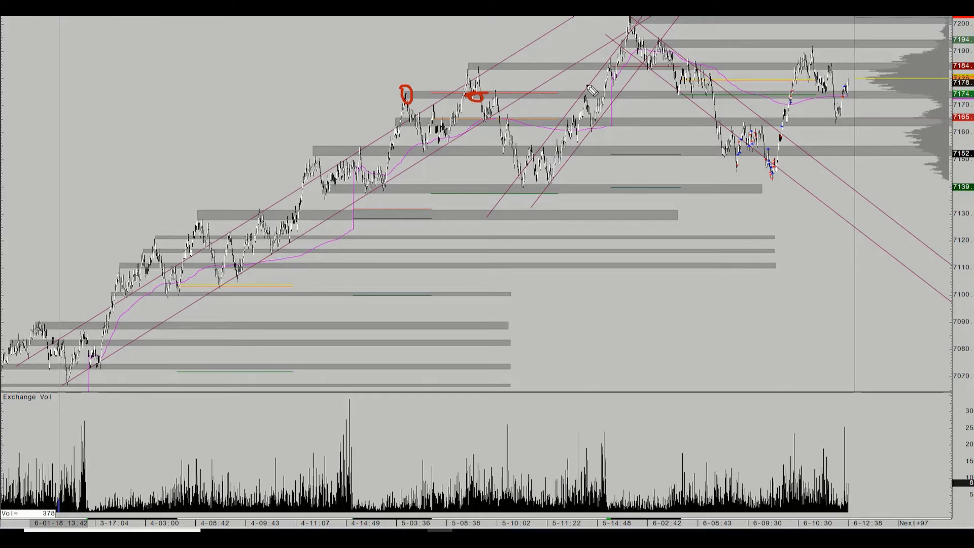
pyautogui.moveTo(655, 58)
pyautogui.mouseDown()
pyautogui.moveTo(645, 62)
pyautogui.moveTo(724, 64)
pyautogui.mouseUp()
pyautogui.moveTo(797, 60); pyautogui.dragTo(837, 61)
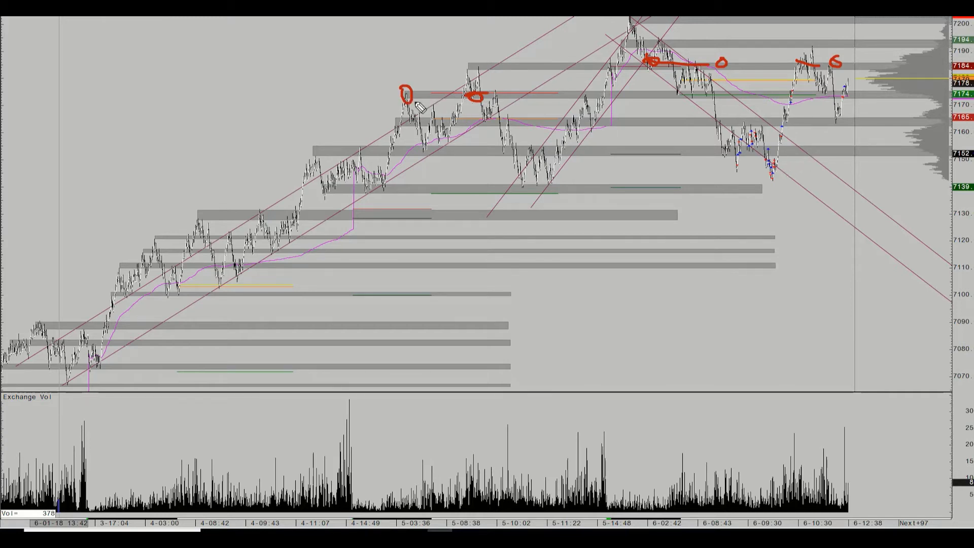
# - Replace the markings with underlines at the price touches along the 7174 zone, and return the chart to the multi-chart layout
pyautogui.press('e')
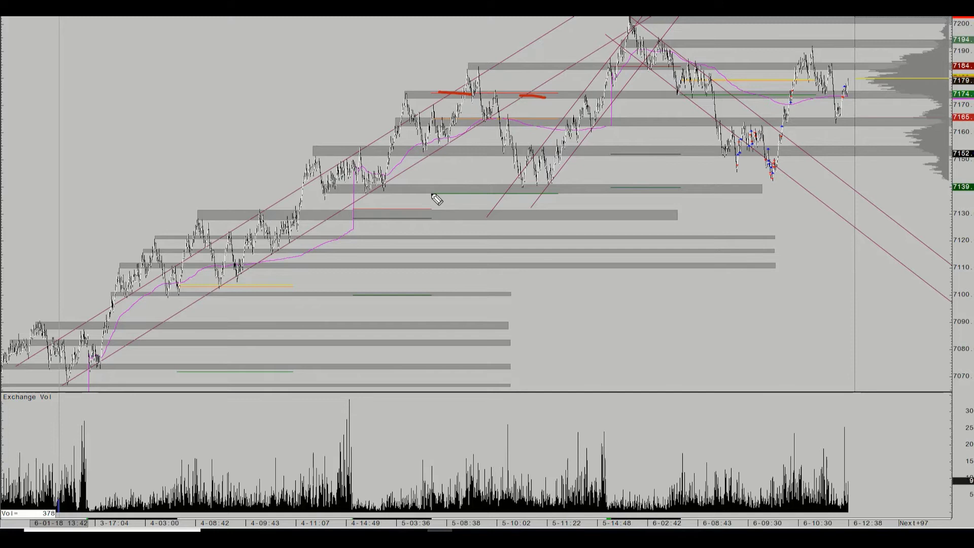
pyautogui.moveTo(676, 92); pyautogui.dragTo(683, 95)
pyautogui.moveTo(808, 95); pyautogui.dragTo(818, 96)
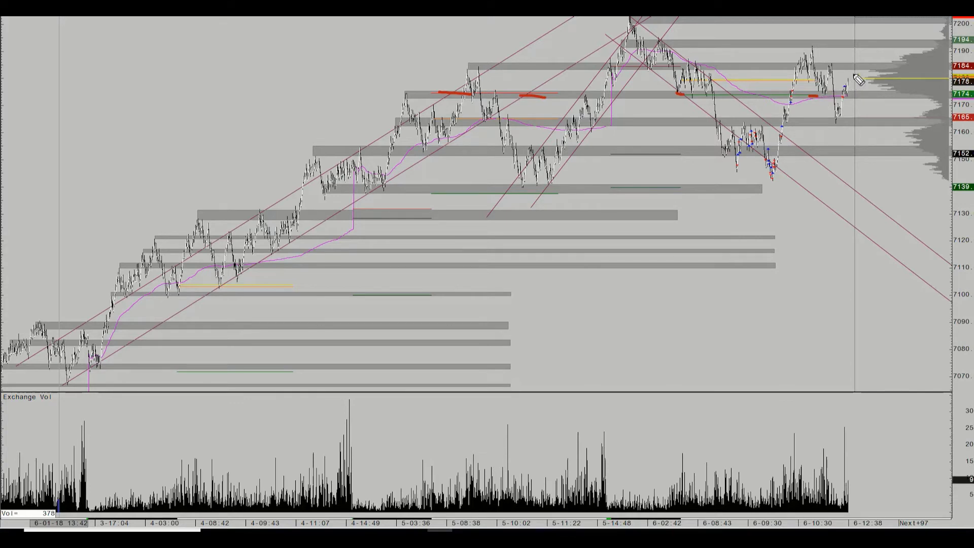
pyautogui.press('Escape')
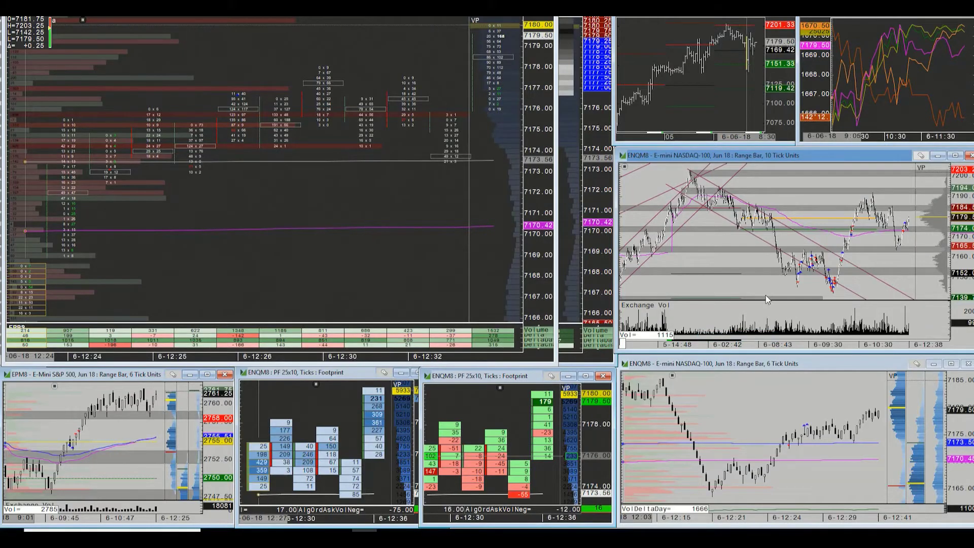
# - Narrow the 10-tick NASDAQ-100 range bar chart to the June 6 bars from about 10:43 onward
pyautogui.scroll(3, 763, 290)
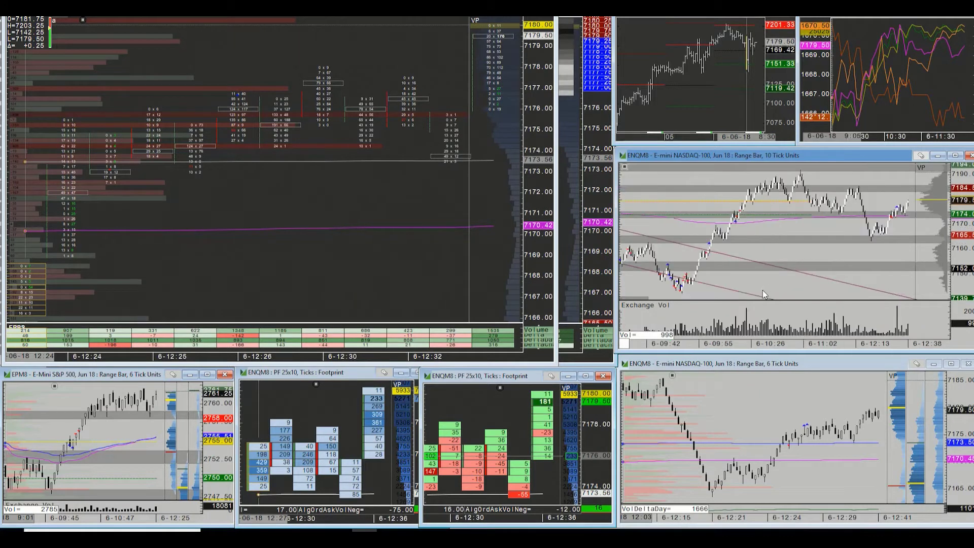
pyautogui.scroll(2, 762, 290)
pyautogui.moveTo(773, 290)
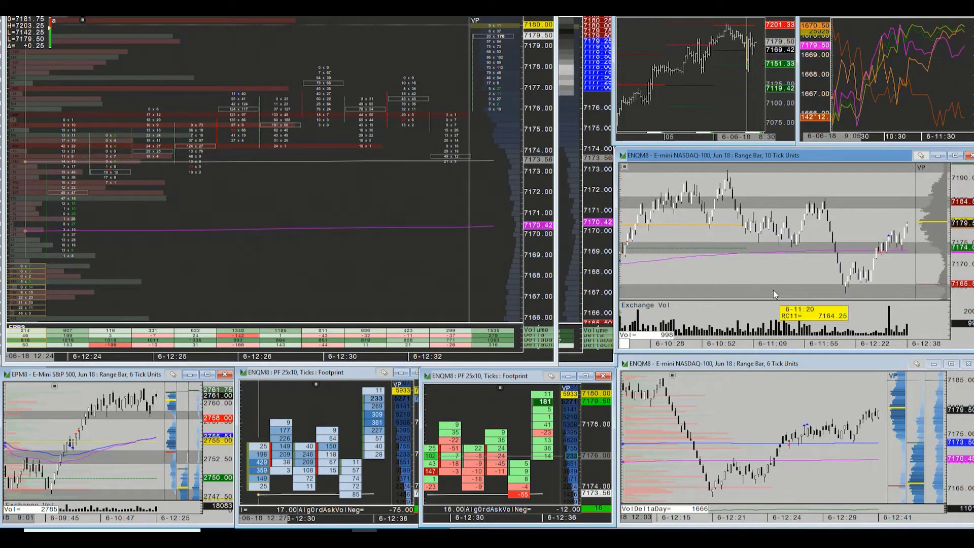
pyautogui.scroll(1, 773, 291)
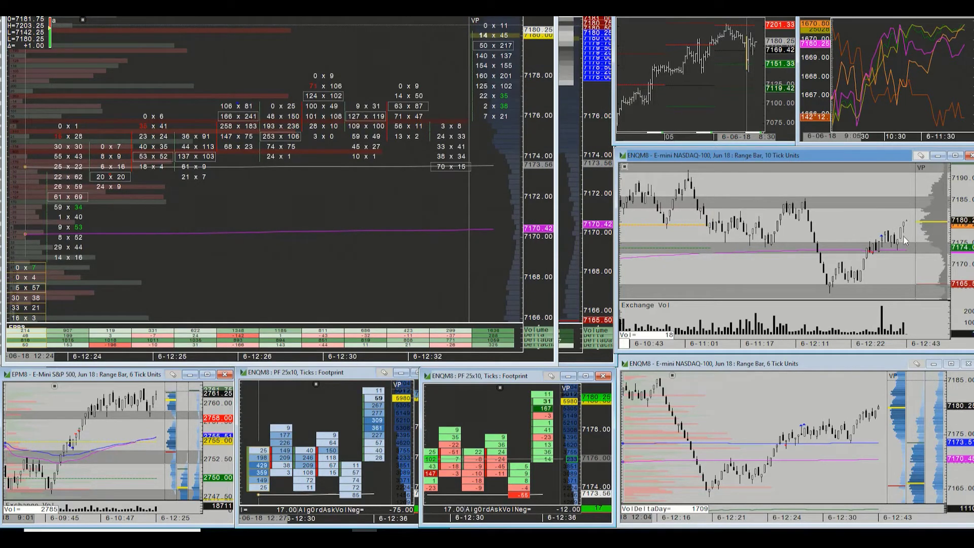
pyautogui.moveTo(896, 198)
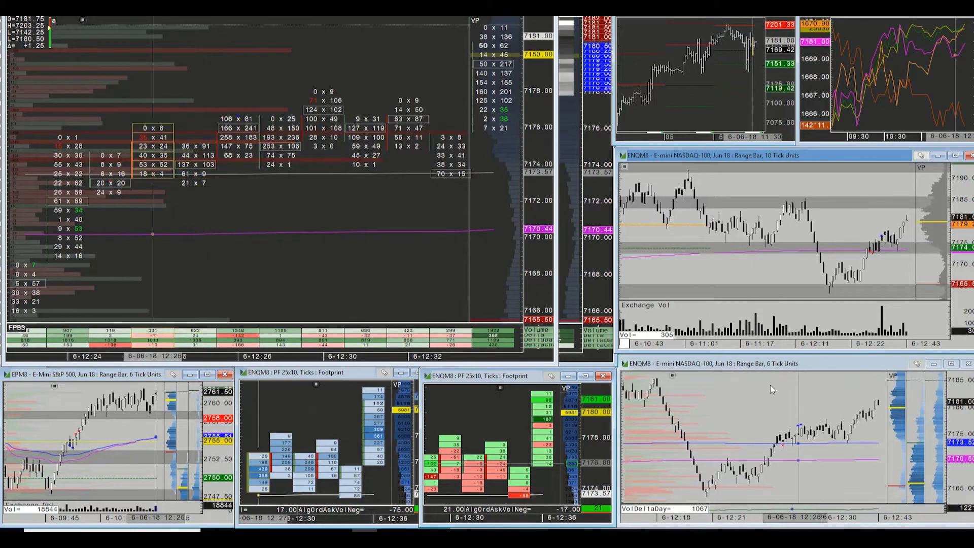
# - Circle the 6-tick NASDAQ-100 range bar chart, link it by arrow to the 10-tick chart, and add short strokes on both charts
pyautogui.moveTo(725, 355); pyautogui.dragTo(931, 464)
pyautogui.moveTo(908, 428); pyautogui.dragTo(890, 401)
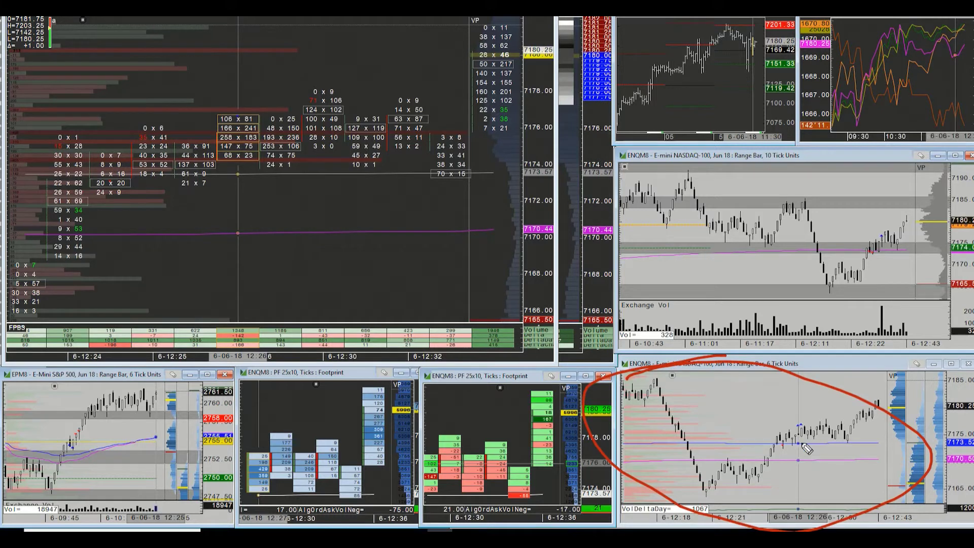
pyautogui.moveTo(772, 373)
pyautogui.mouseDown()
pyautogui.moveTo(783, 275)
pyautogui.moveTo(804, 297)
pyautogui.mouseUp()
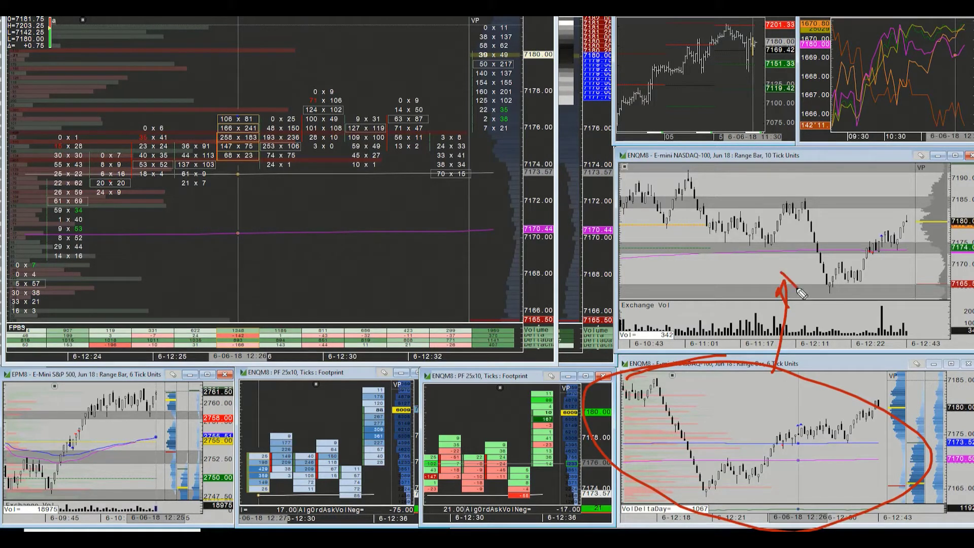
pyautogui.moveTo(787, 441); pyautogui.dragTo(810, 432)
pyautogui.moveTo(801, 259); pyautogui.dragTo(815, 270)
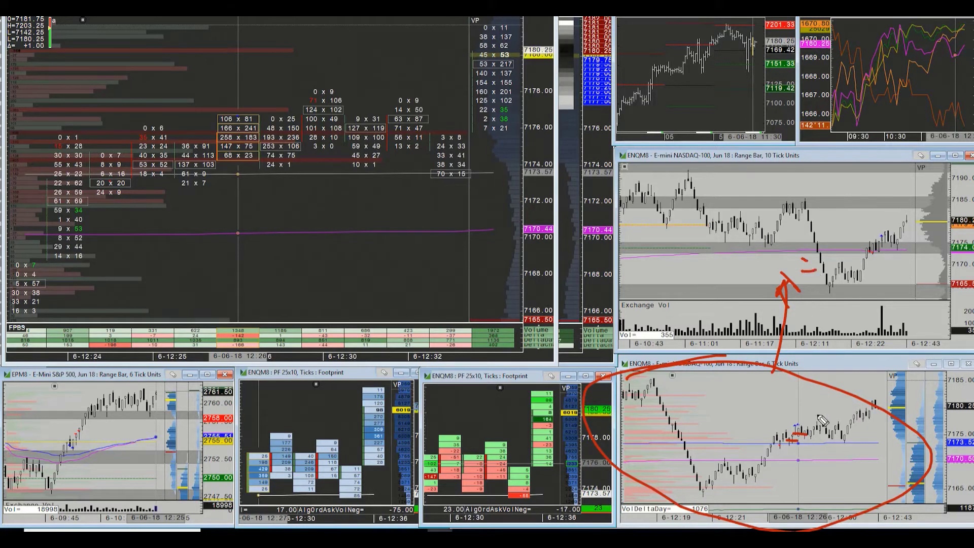
# - Circle the pause near 7175 on the 6-tick chart and underline successive profile levels along the decline toward 7165
pyautogui.moveTo(820, 432); pyautogui.dragTo(817, 443)
pyautogui.moveTo(687, 412); pyautogui.dragTo(644, 399)
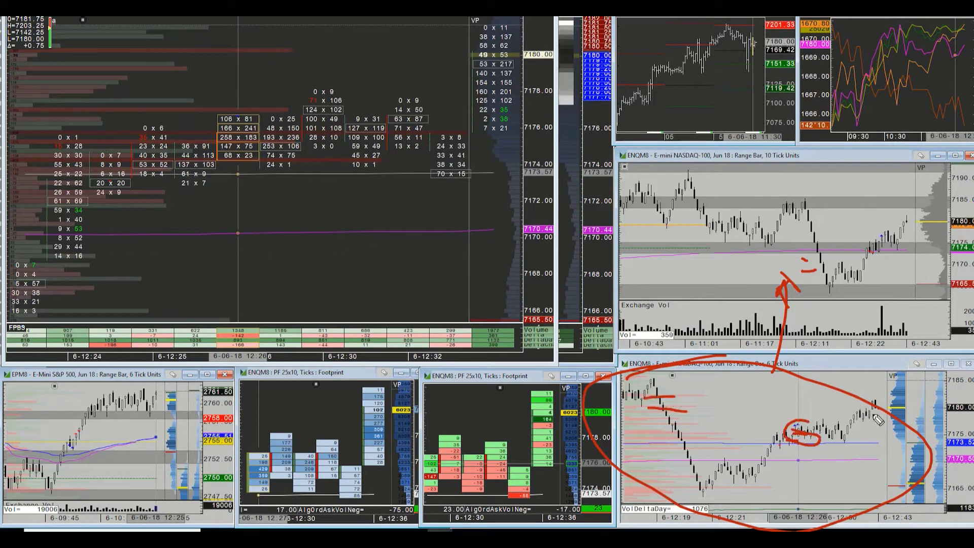
pyautogui.moveTo(637, 439)
pyautogui.mouseDown()
pyautogui.moveTo(709, 444)
pyautogui.moveTo(659, 449)
pyautogui.moveTo(677, 473)
pyautogui.moveTo(751, 496)
pyautogui.mouseUp()
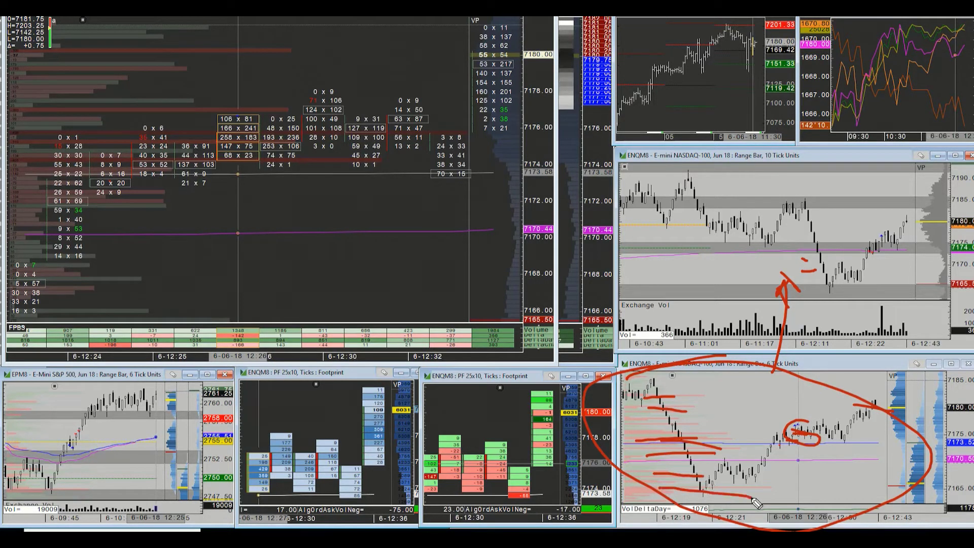
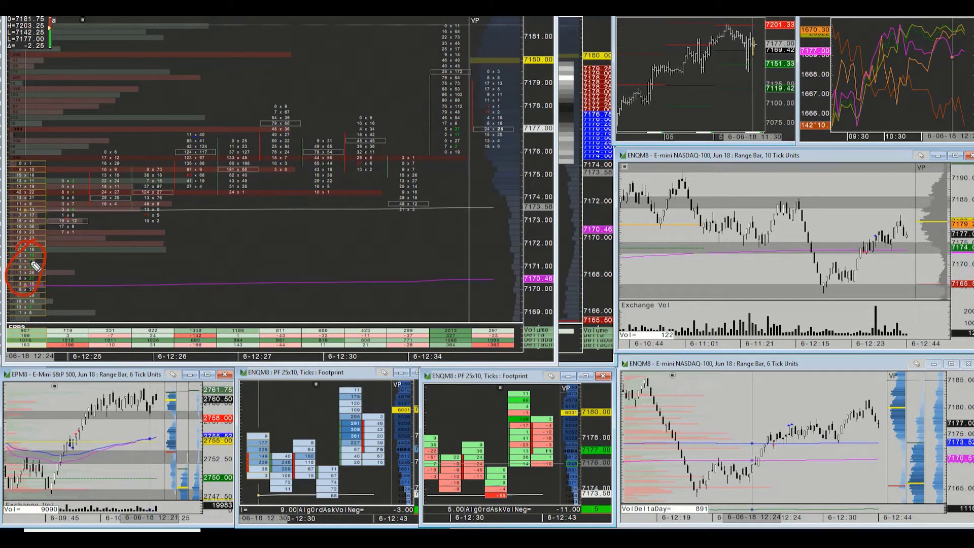
# - Circle the footprint bar's thin-volume prints near 7177, underline the 7174 zone on the 10-tick chart, and clear the markings
pyautogui.moveTo(457, 107); pyautogui.dragTo(455, 119)
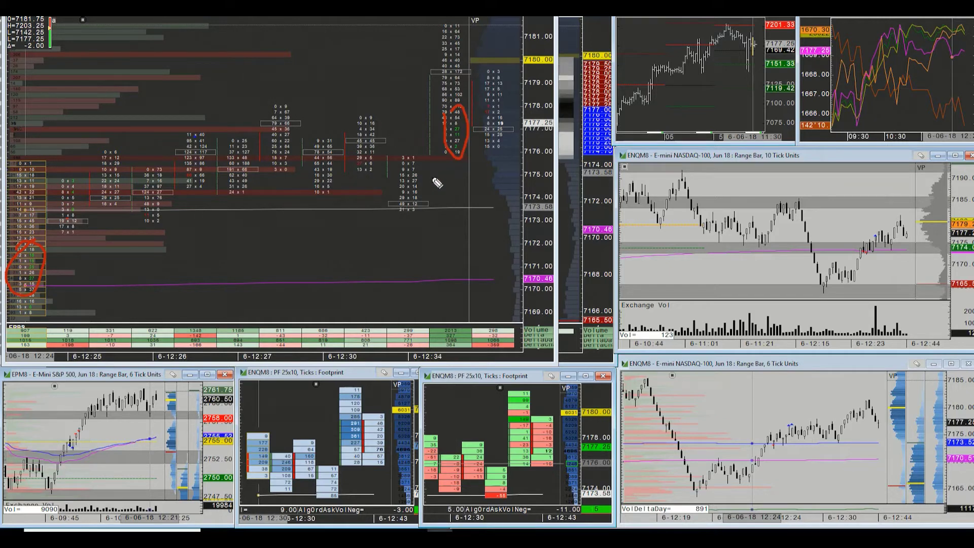
pyautogui.moveTo(869, 247); pyautogui.dragTo(926, 247)
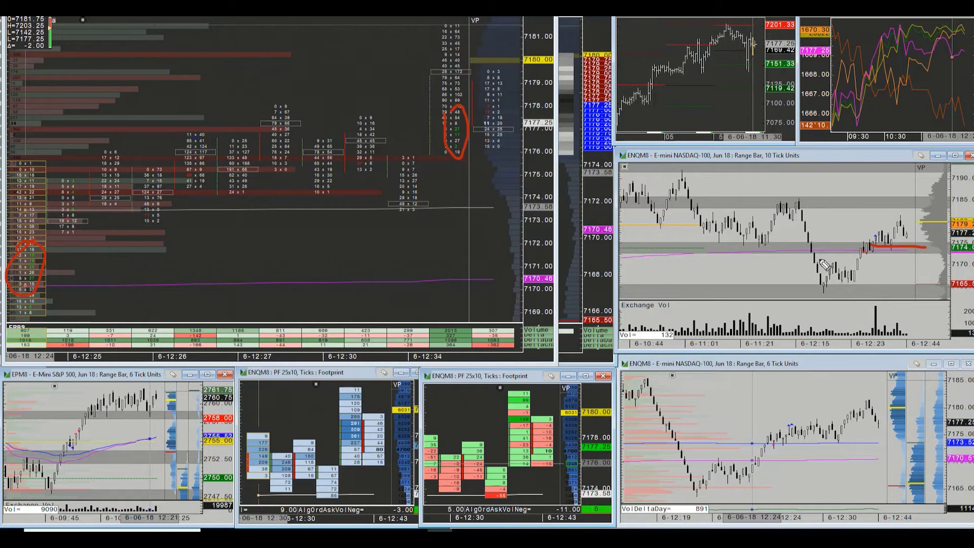
pyautogui.moveTo(455, 131); pyautogui.dragTo(440, 142)
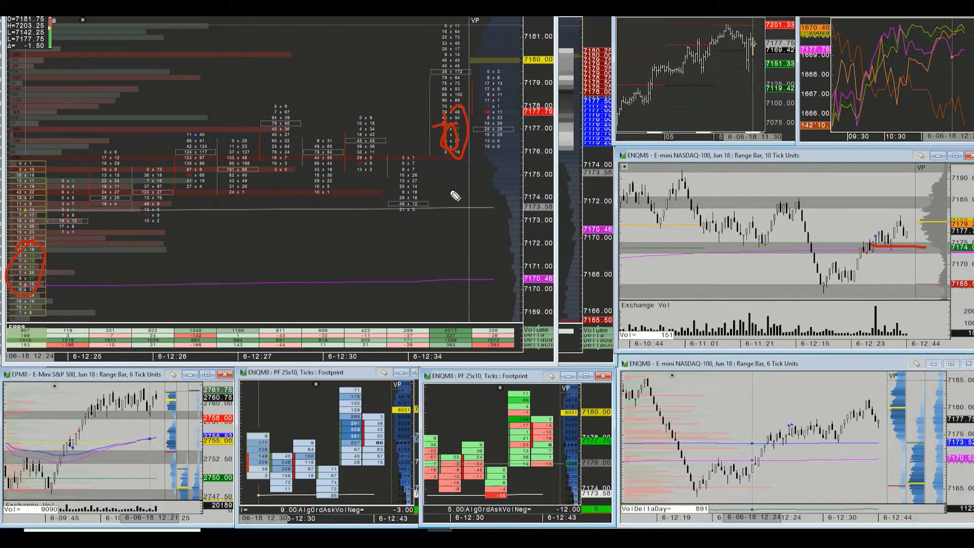
pyautogui.press('e')
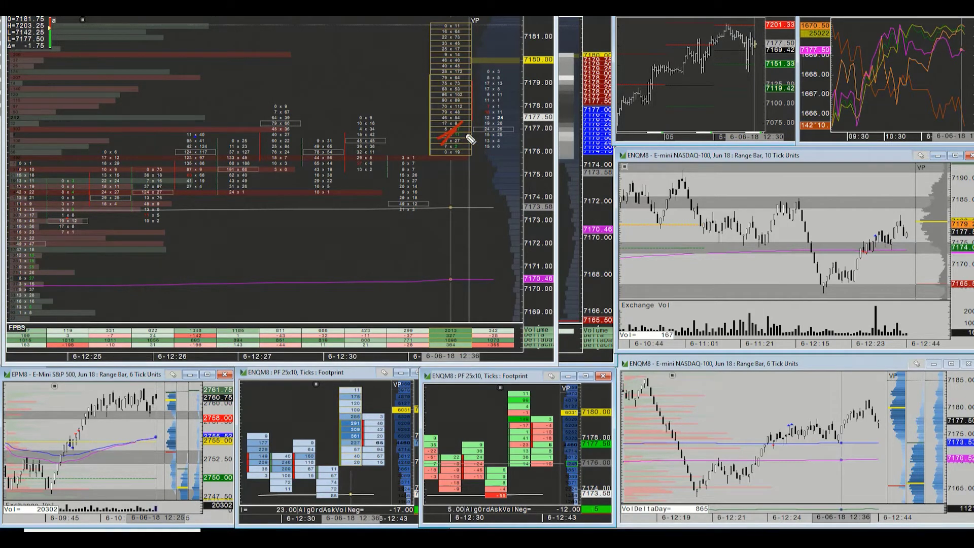
pyautogui.press('e')
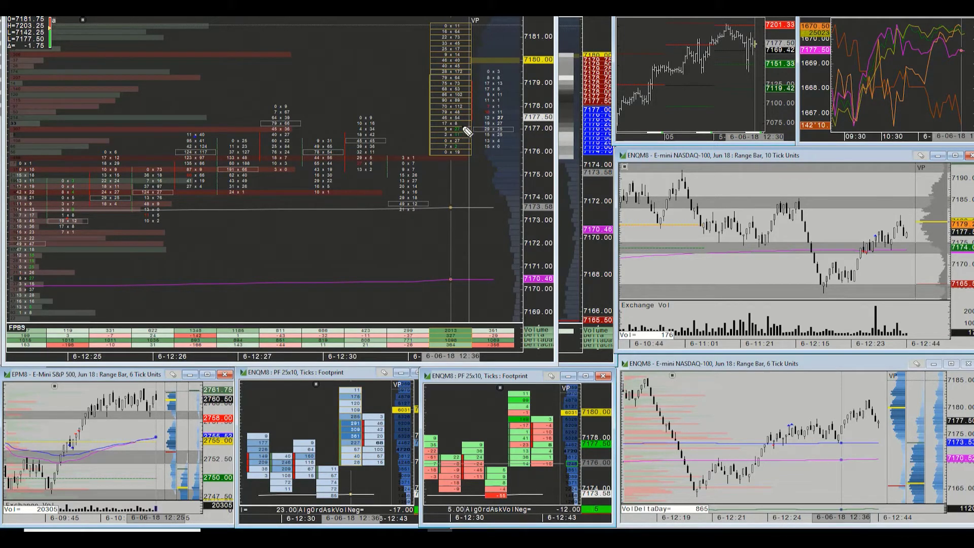
# - Mark the thin-volume prints near 7171 and between 7176 and 7177 on the footprint chart, then erase the markings
pyautogui.moveTo(451, 143)
pyautogui.mouseDown()
pyautogui.moveTo(459, 131)
pyautogui.moveTo(446, 141)
pyautogui.moveTo(472, 185)
pyautogui.moveTo(493, 172)
pyautogui.mouseUp()
pyautogui.moveTo(486, 174); pyautogui.dragTo(485, 181)
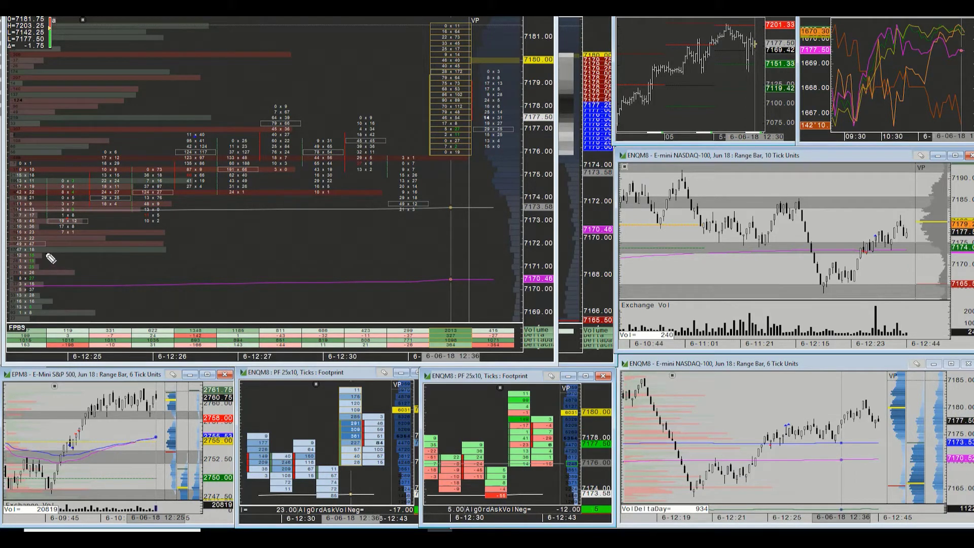
pyautogui.moveTo(43, 255)
pyautogui.mouseDown()
pyautogui.moveTo(31, 249)
pyautogui.moveTo(32, 279)
pyautogui.mouseUp()
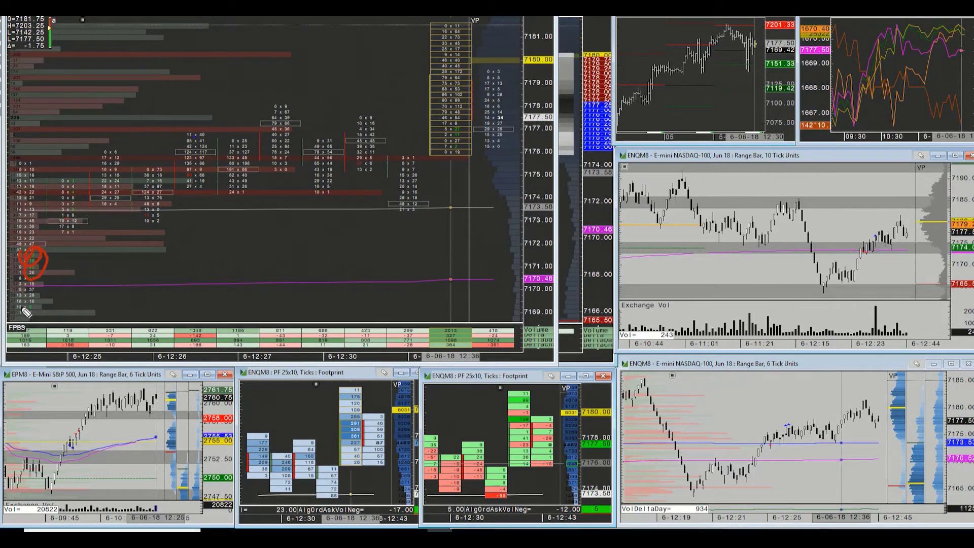
pyautogui.moveTo(452, 131); pyautogui.dragTo(466, 142)
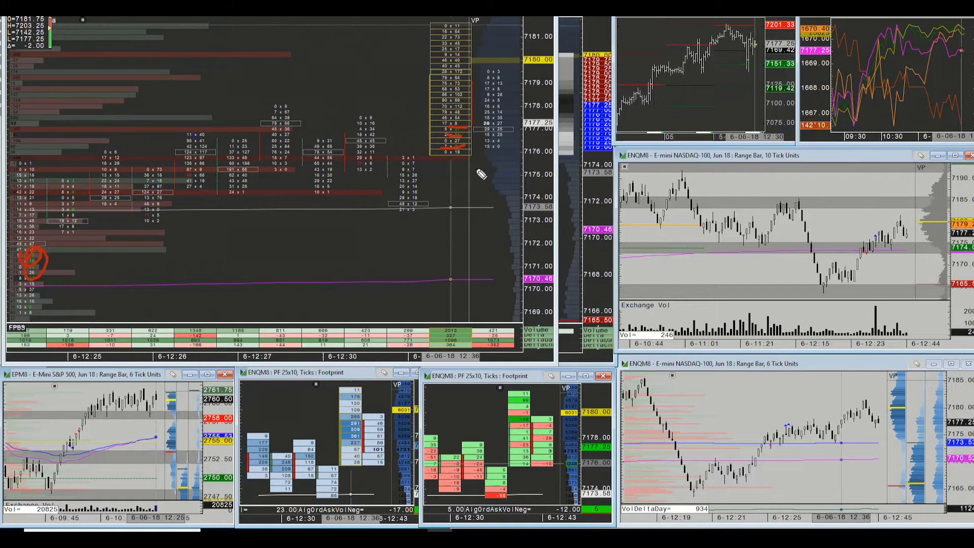
pyautogui.press('e')
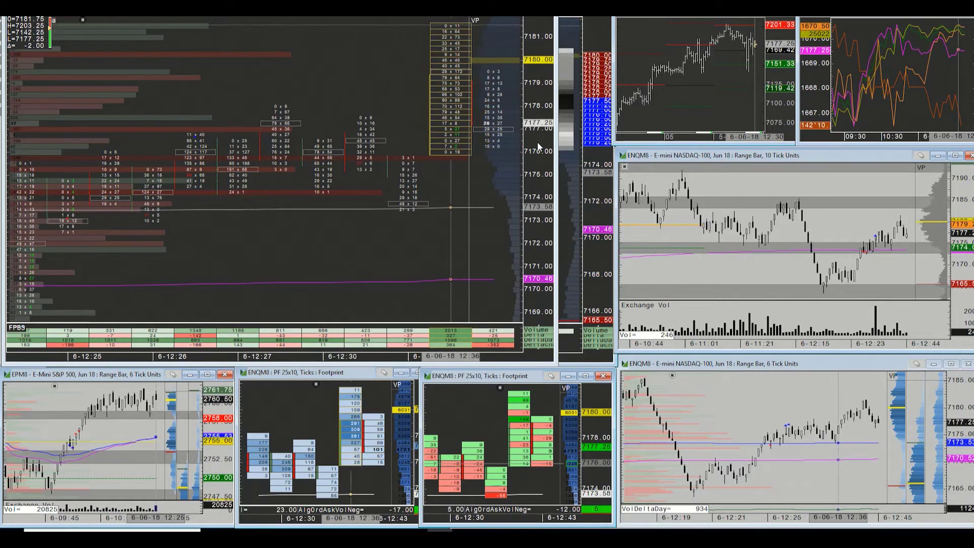
# - Enlarge the multi-day chart with the 7201 and 7119 levels and bring its June 6 bars toward the centre
pyautogui.moveTo(449, 135)
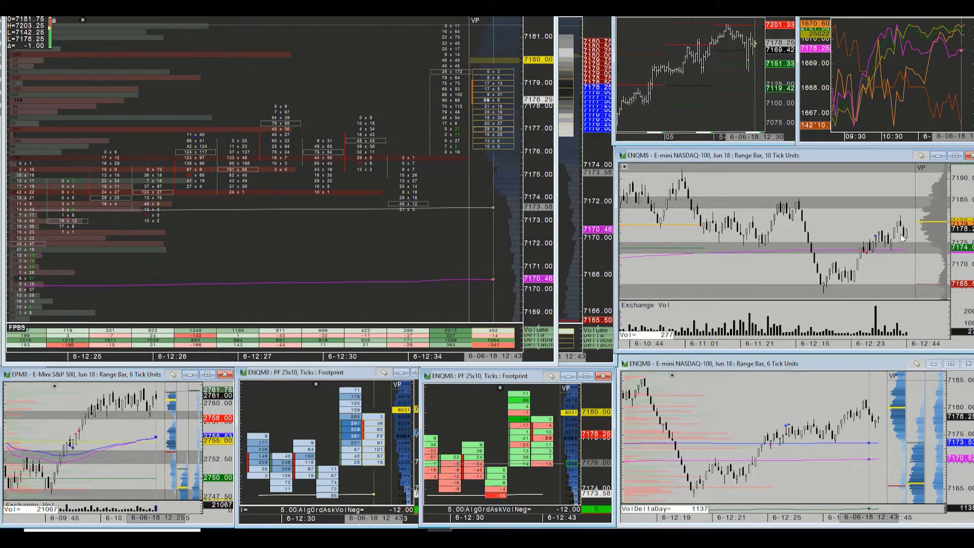
pyautogui.moveTo(907, 236)
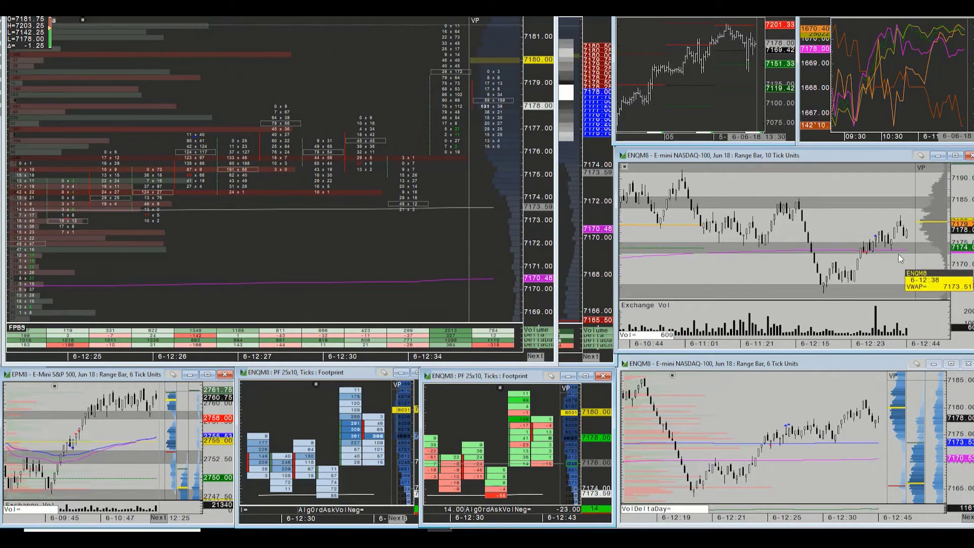
pyautogui.moveTo(894, 252)
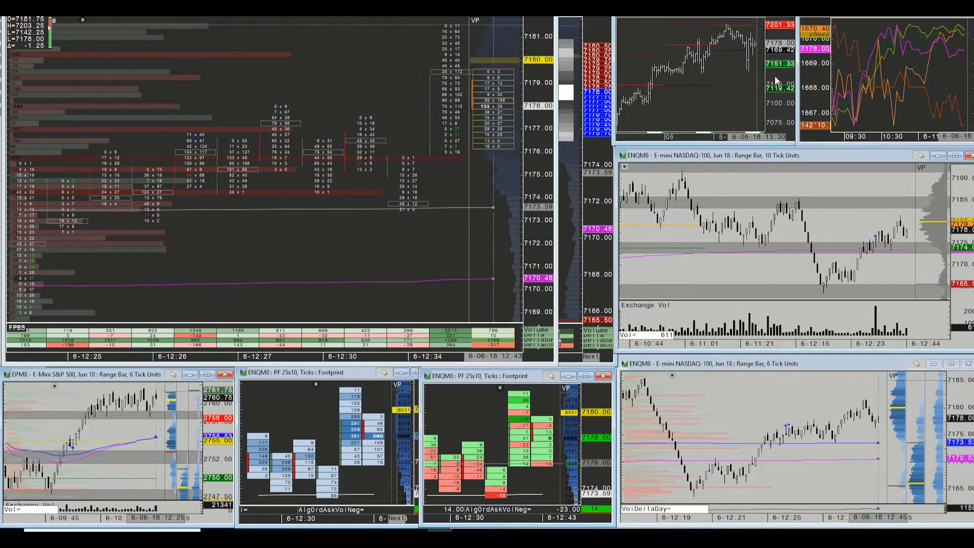
pyautogui.click(693, 20)
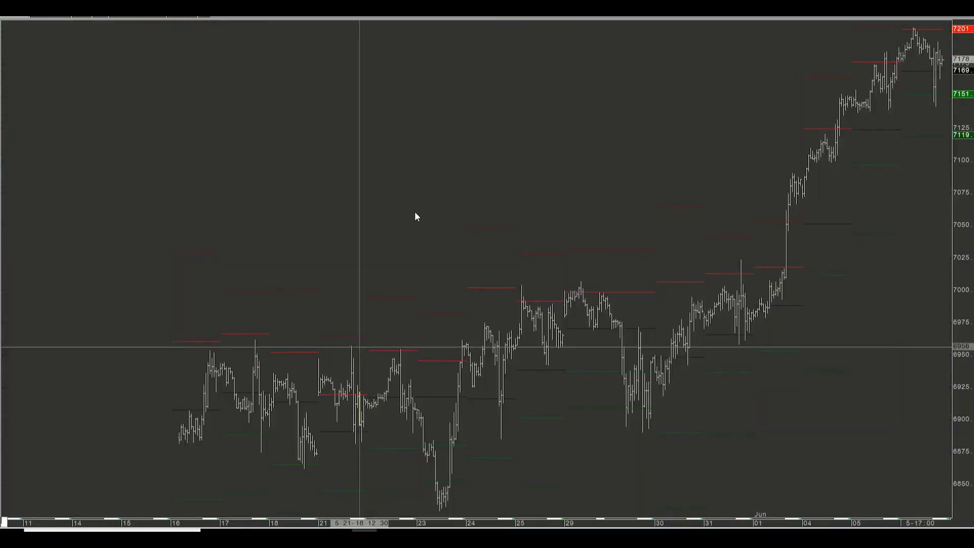
pyautogui.moveTo(411, 159); pyautogui.dragTo(272, 174)
pyautogui.moveTo(748, 218); pyautogui.dragTo(682, 370)
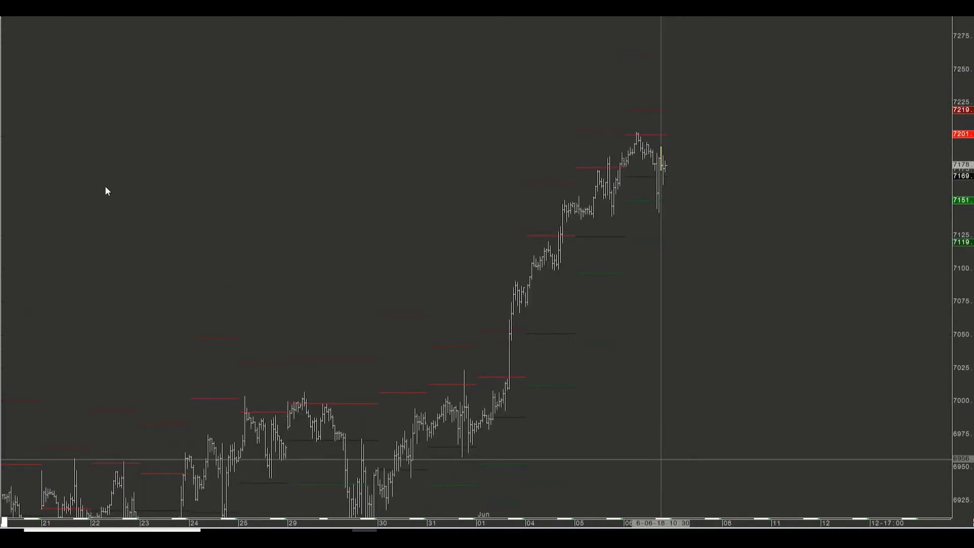
# - Underline the June 6 levels at 7219, 7201, 7169, 7151 and 7119, circle their ranges, and clear the markings
pyautogui.moveTo(726, 179); pyautogui.dragTo(625, 177)
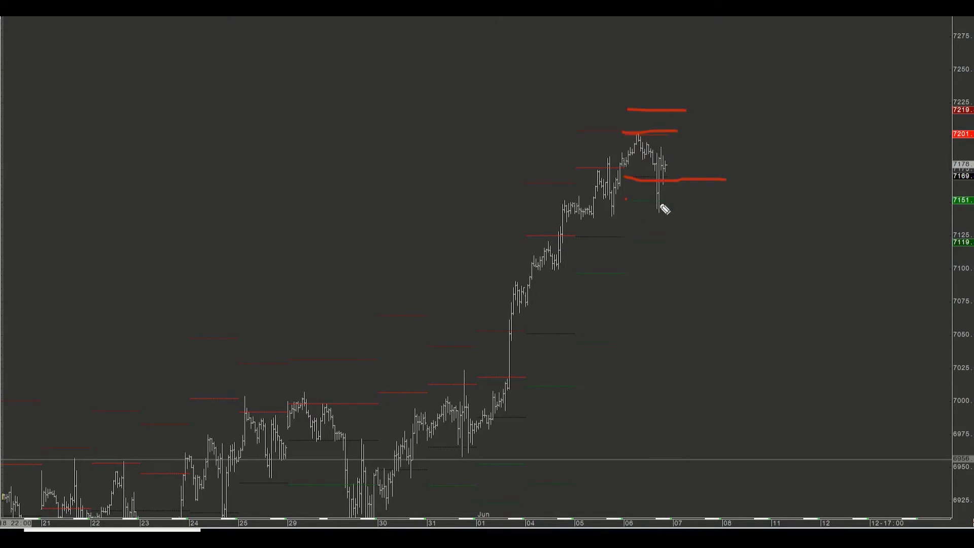
pyautogui.moveTo(644, 136)
pyautogui.mouseDown()
pyautogui.moveTo(739, 152)
pyautogui.moveTo(607, 196)
pyautogui.mouseUp()
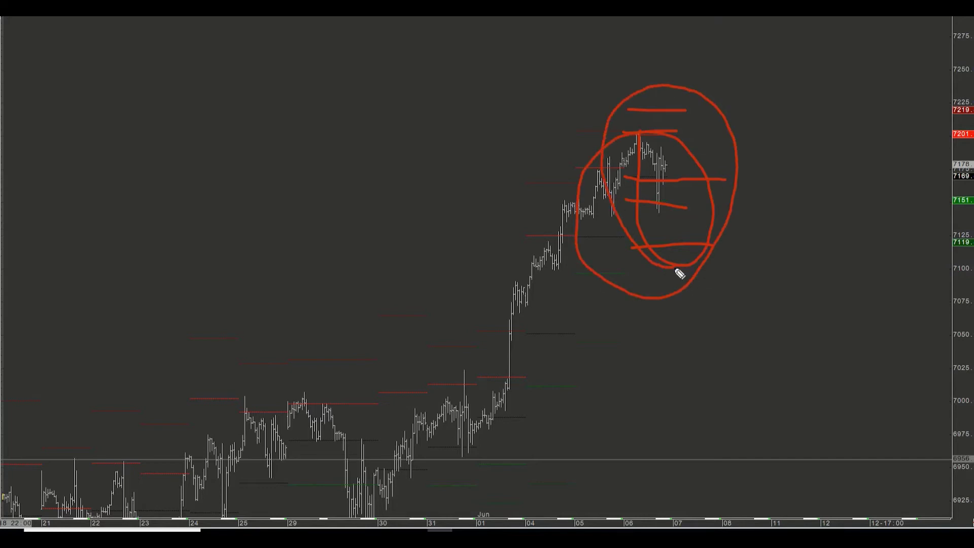
pyautogui.press('Escape')
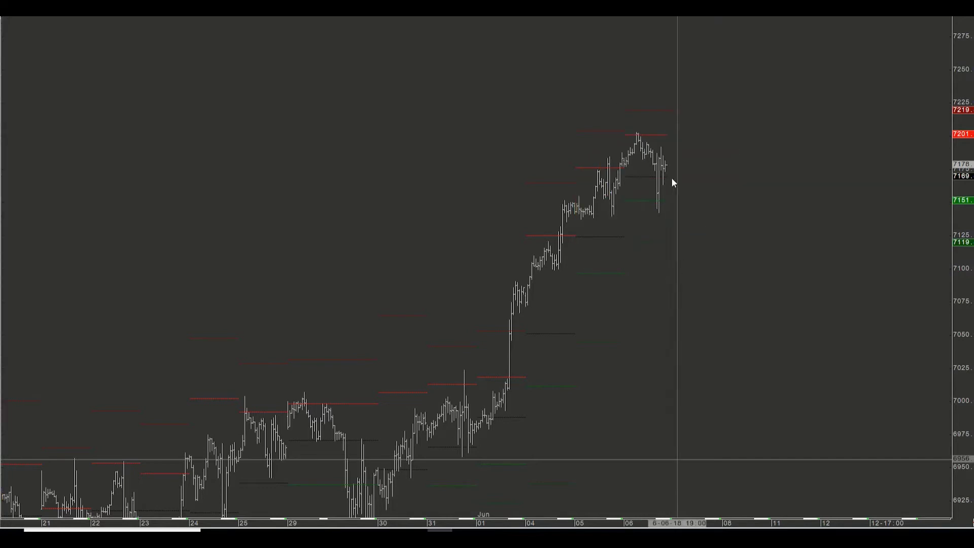
# - Mark the latest price holding above the 7169 level, erase the marking, and return to the multi-chart layout
pyautogui.hotkey('ctrl', '2')
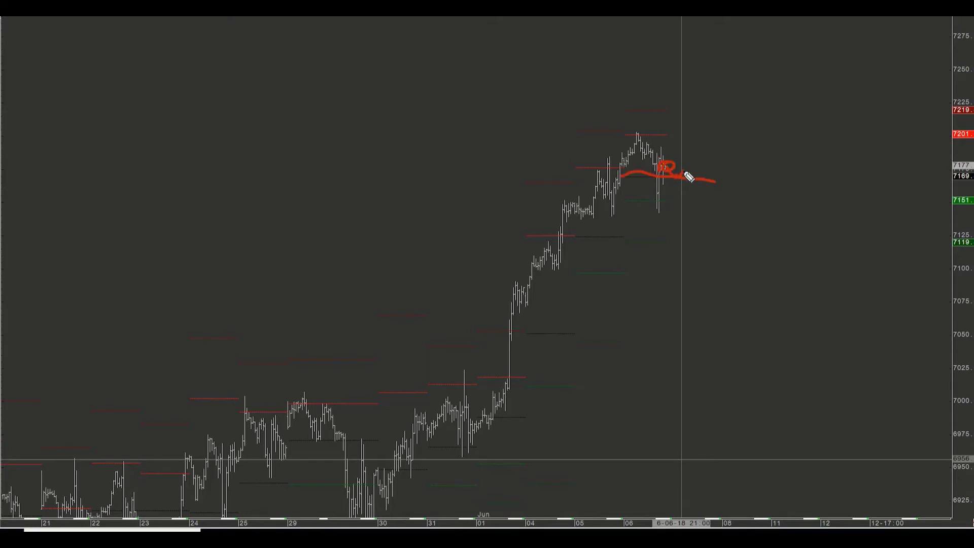
pyautogui.press('e')
pyautogui.click(654, 187)
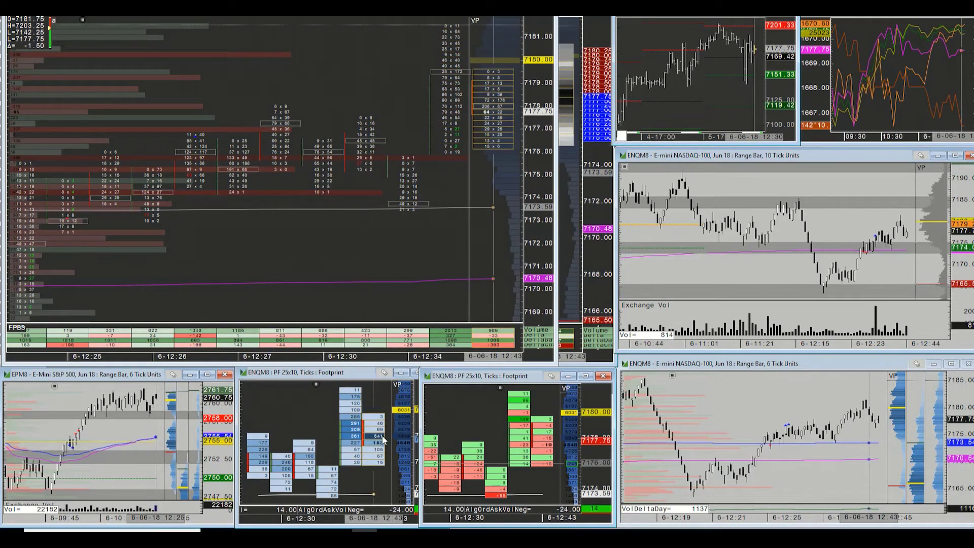
# - Bring up the NASDAQ order ladder and place it beside the latest footprint bars without covering them
pyautogui.moveTo(383, 439)
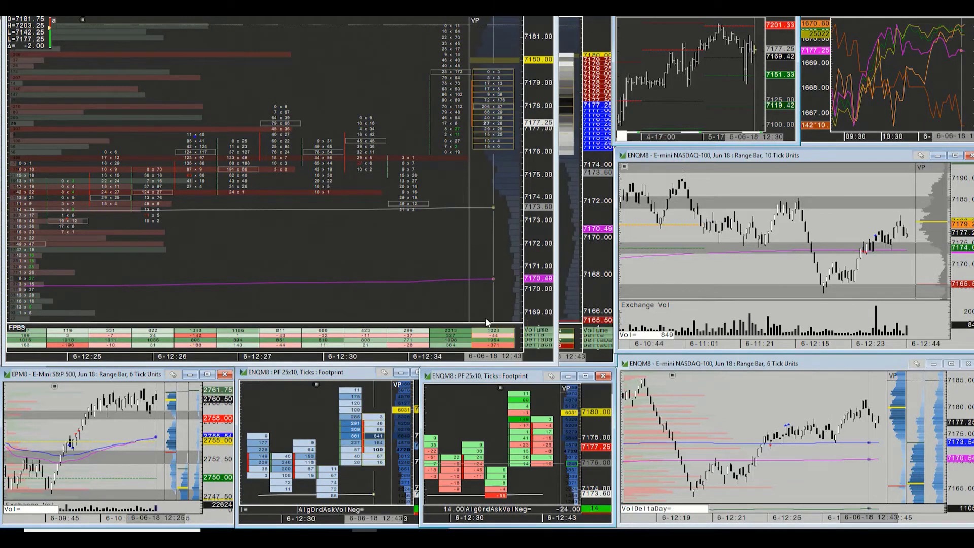
pyautogui.moveTo(500, 121)
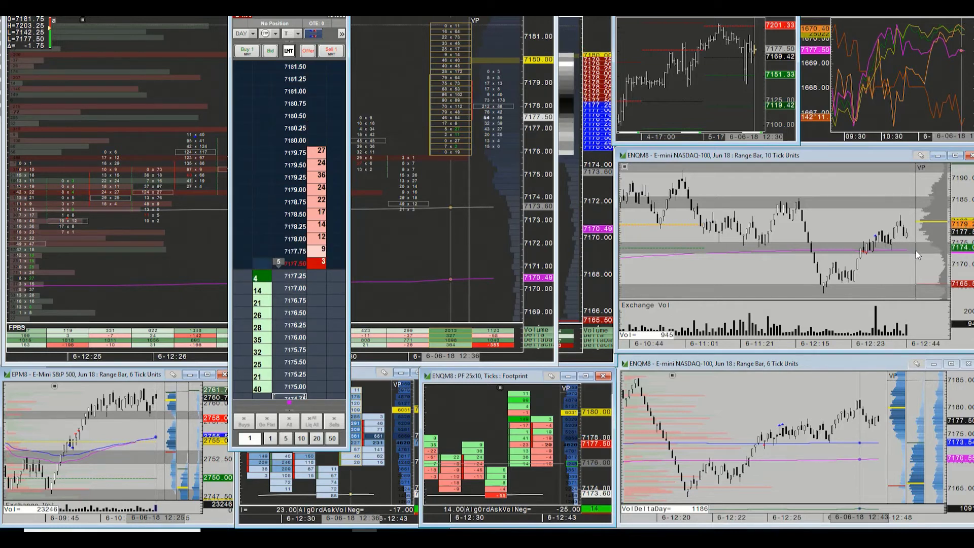
pyautogui.click(311, 35)
pyautogui.moveTo(301, 17); pyautogui.dragTo(142, 16)
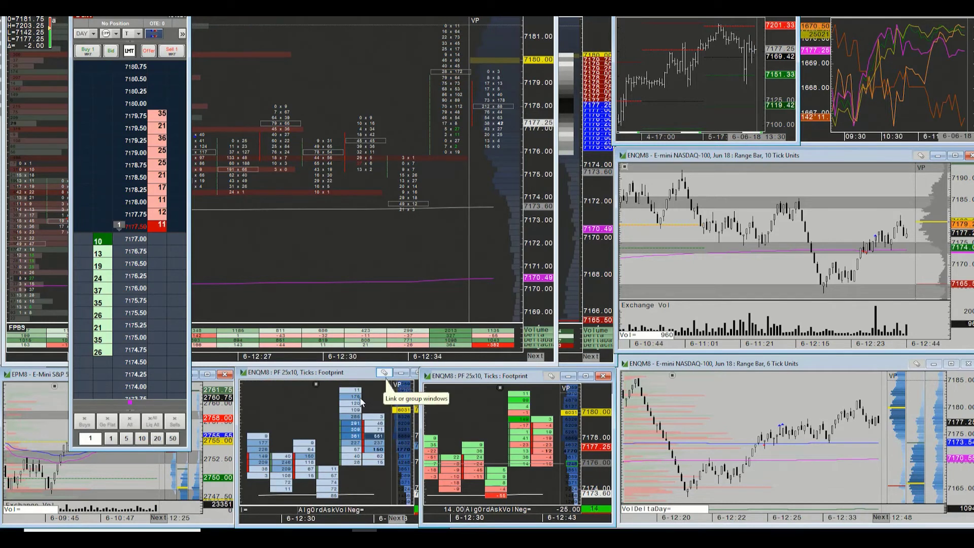
pyautogui.moveTo(350, 456)
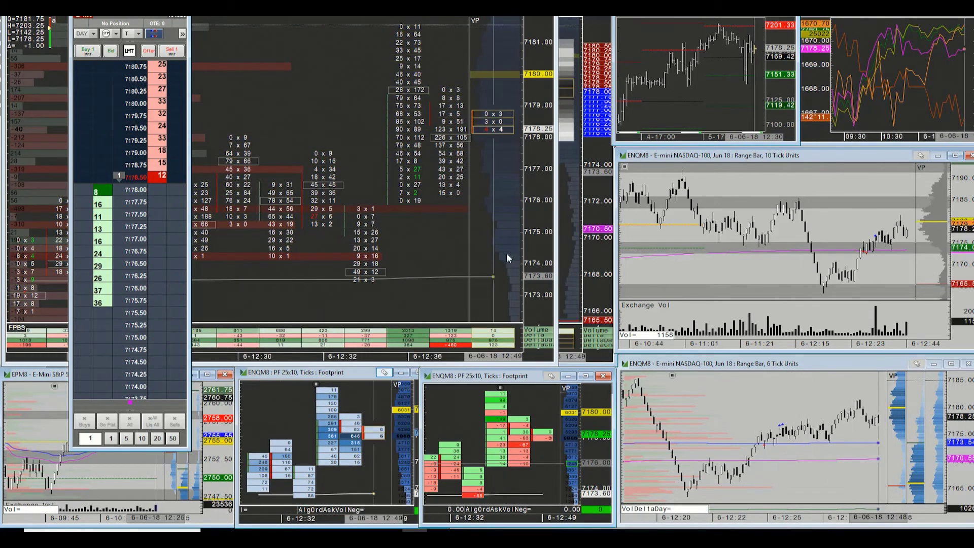
# - Reposition the order ladder clear of the latest footprint bars, and mark the level near 7180 with up and down arrows on the 10-tick chart
pyautogui.moveTo(129, 11); pyautogui.dragTo(484, 11)
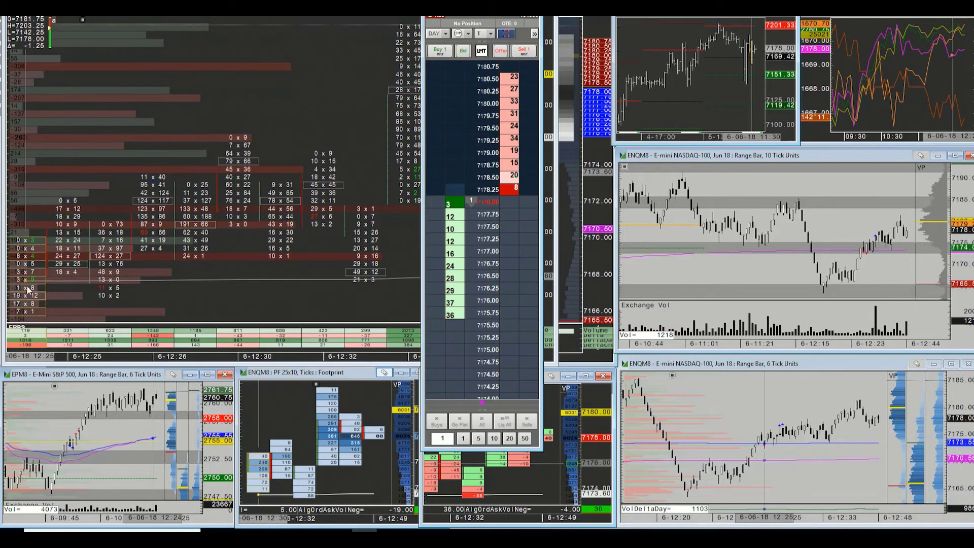
pyautogui.click(254, 118)
pyautogui.moveTo(263, 113); pyautogui.dragTo(371, 117)
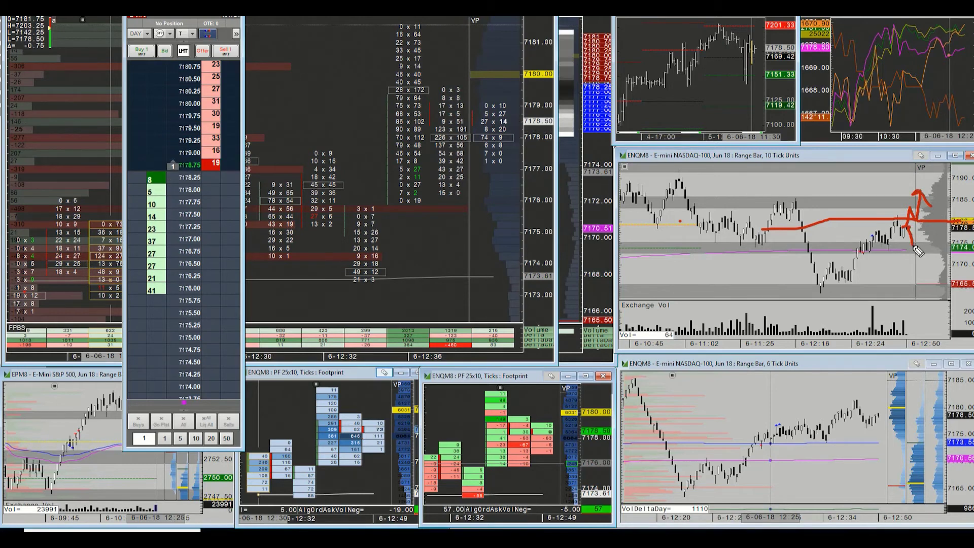
# - Sketch the pullback and rebound around 7180 on the 10-tick chart, and mark support lines near 7174 on the footprint and 6-tick charts
pyautogui.moveTo(911, 229); pyautogui.dragTo(910, 253)
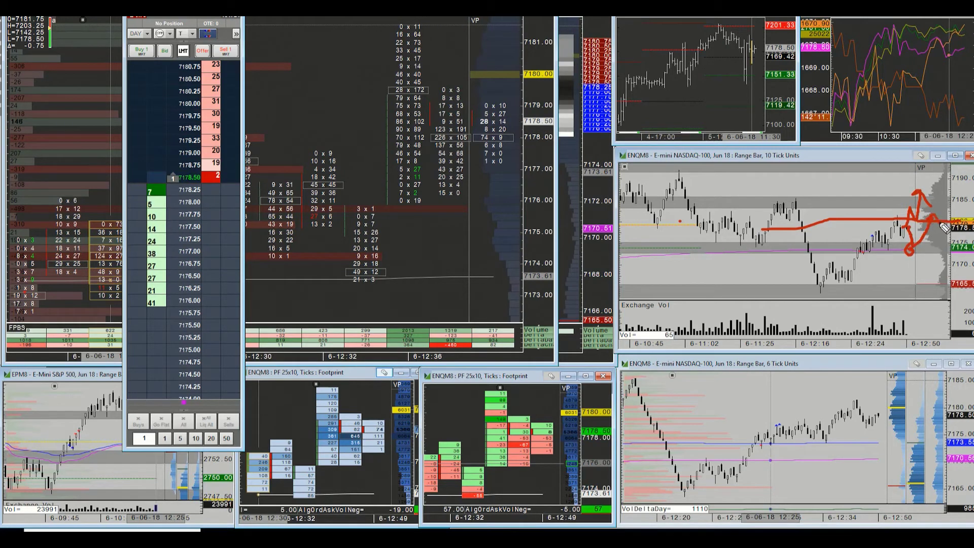
pyautogui.moveTo(479, 260); pyautogui.dragTo(527, 275)
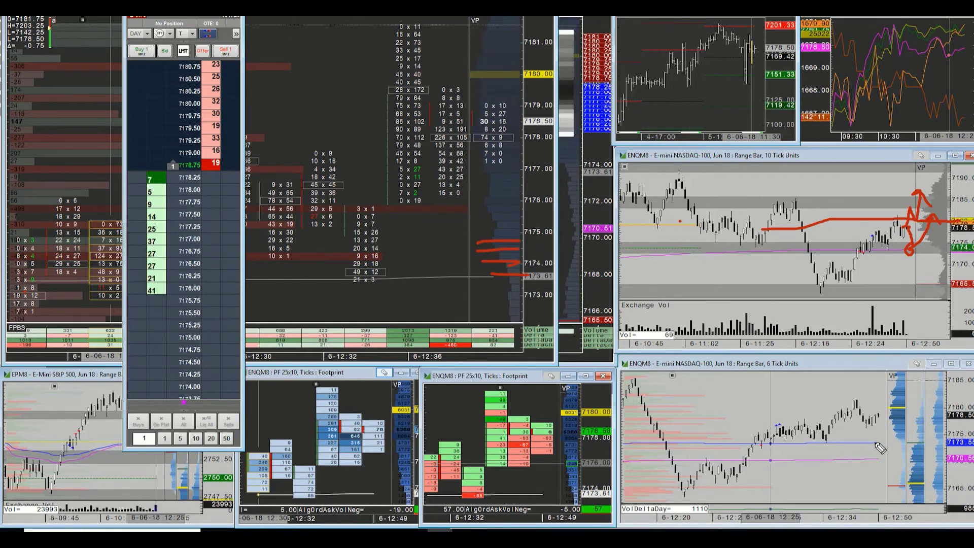
pyautogui.moveTo(863, 424)
pyautogui.mouseDown()
pyautogui.moveTo(894, 421)
pyautogui.moveTo(896, 443)
pyautogui.mouseUp()
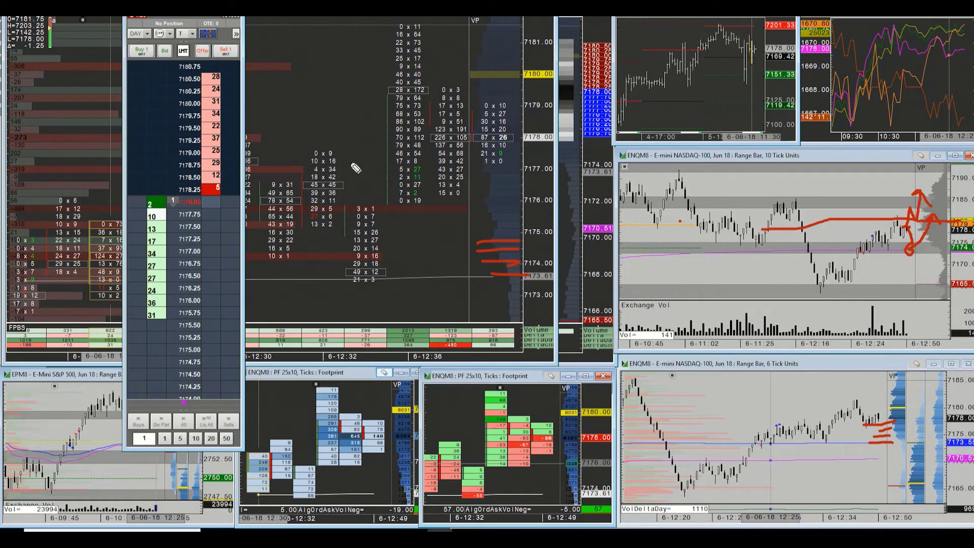
# - Circle the ask sizes on the order ladder, mark the larger ones with dashes, and mark the bid sizes below the current price
pyautogui.moveTo(180, 79); pyautogui.dragTo(179, 101)
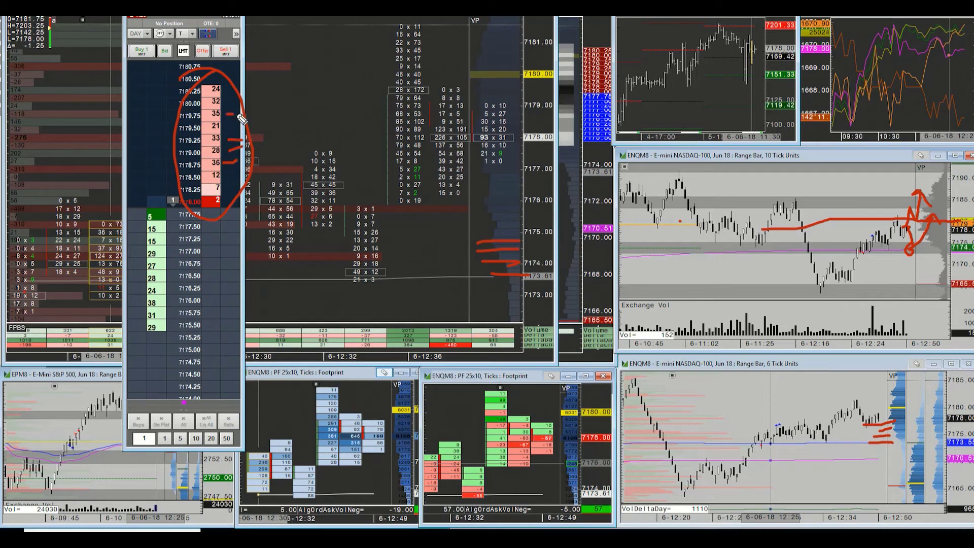
pyautogui.moveTo(138, 251); pyautogui.dragTo(156, 252)
pyautogui.moveTo(141, 263)
pyautogui.mouseDown()
pyautogui.moveTo(157, 264)
pyautogui.moveTo(151, 304)
pyautogui.mouseUp()
pyautogui.moveTo(149, 313); pyautogui.dragTo(152, 317)
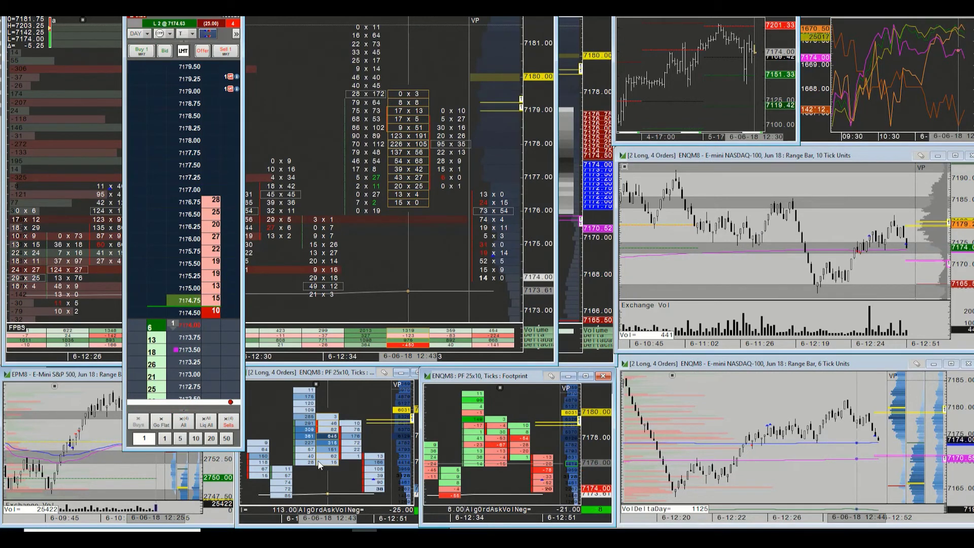
pyautogui.click(212, 33)
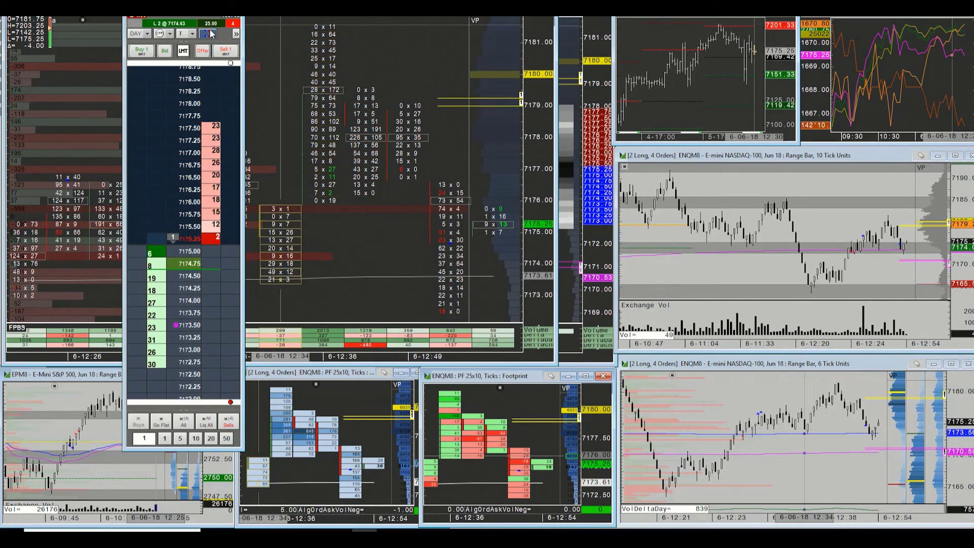
pyautogui.moveTo(332, 180)
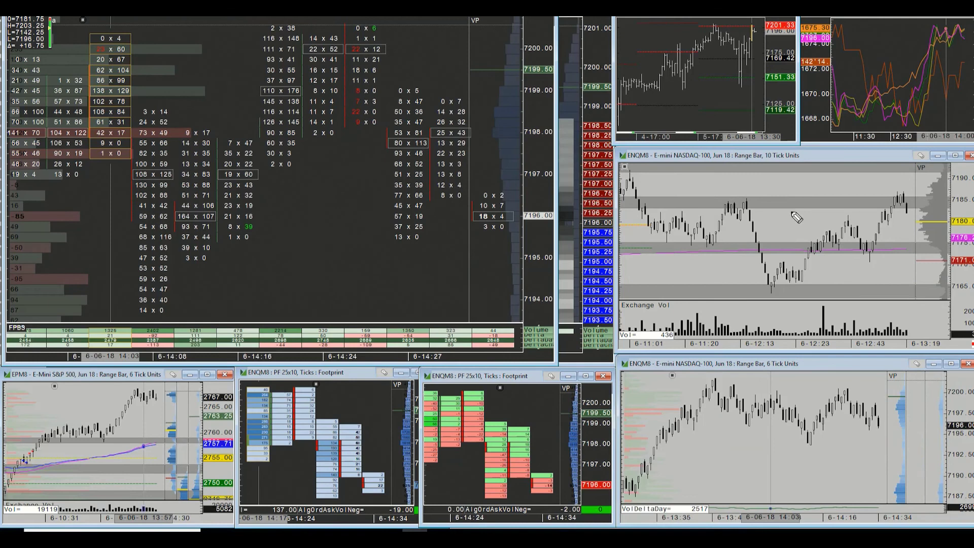
# - Mark the pullback low near 12:43 and the 7180 level on the 10-tick chart, and circle the two earlier swing lows
pyautogui.moveTo(867, 252)
pyautogui.mouseDown()
pyautogui.moveTo(862, 246)
pyautogui.moveTo(869, 249)
pyautogui.mouseUp()
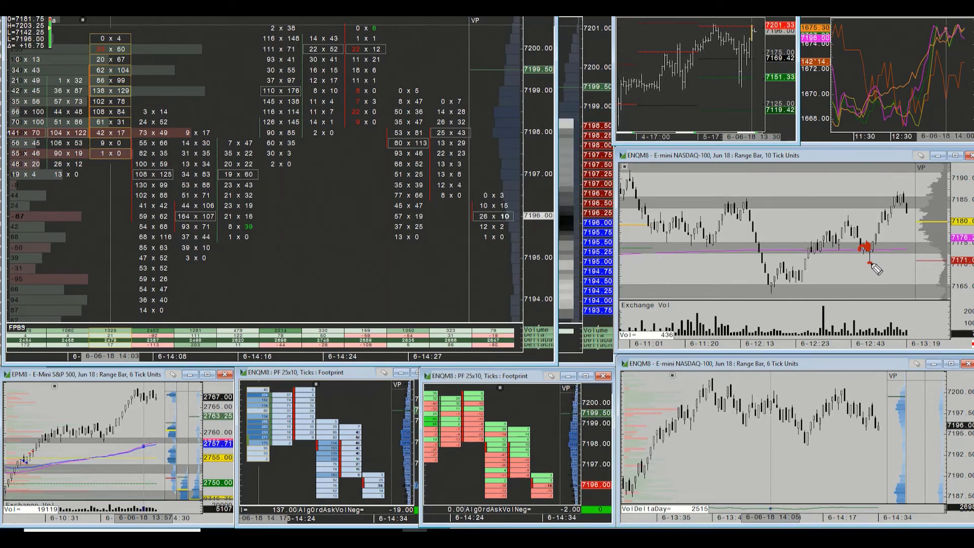
pyautogui.moveTo(868, 264); pyautogui.dragTo(873, 268)
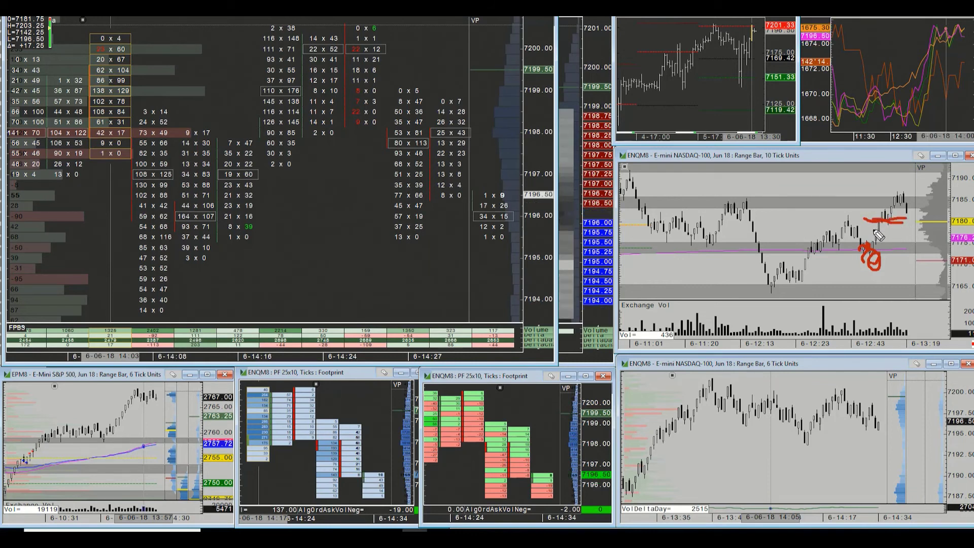
pyautogui.moveTo(738, 287); pyautogui.dragTo(776, 290)
pyautogui.moveTo(698, 243); pyautogui.dragTo(708, 250)
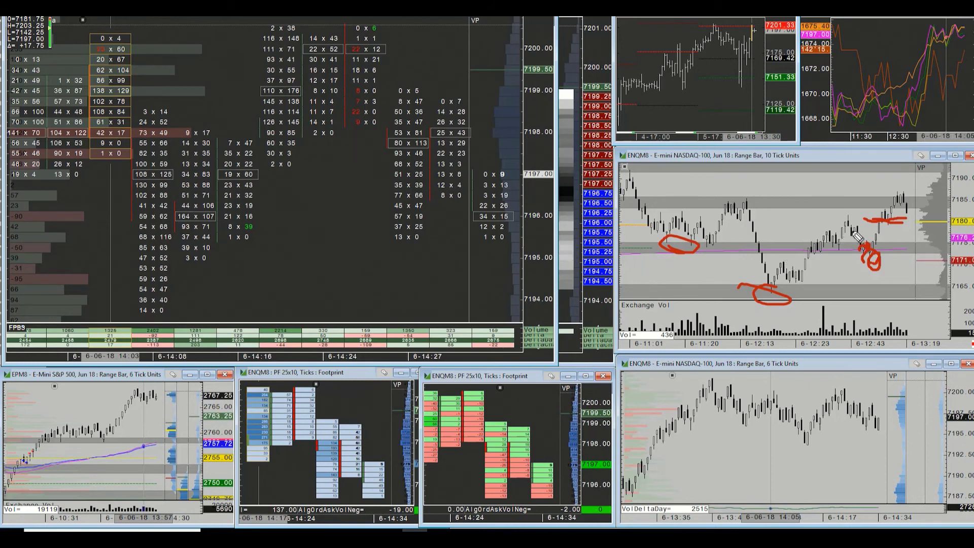
# - Mark the swing around 7180 with dashes, sketch peaks above it ending in a cross, trace the rebound from the pullback low, and clear the markings
pyautogui.click(824, 224)
pyautogui.moveTo(833, 211); pyautogui.dragTo(845, 209)
pyautogui.moveTo(837, 248); pyautogui.dragTo(851, 246)
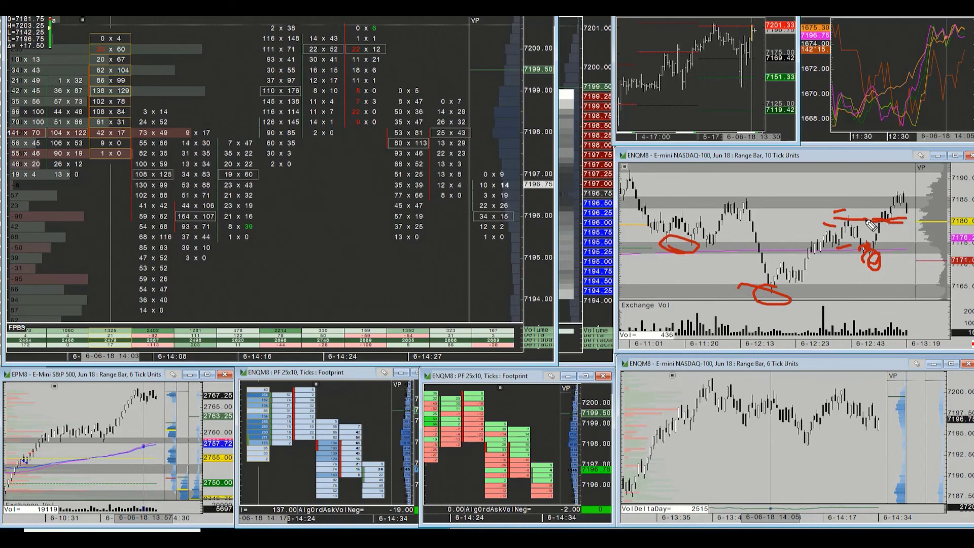
pyautogui.moveTo(845, 223)
pyautogui.mouseDown()
pyautogui.moveTo(850, 204)
pyautogui.moveTo(862, 218)
pyautogui.moveTo(880, 183)
pyautogui.moveTo(891, 205)
pyautogui.mouseUp()
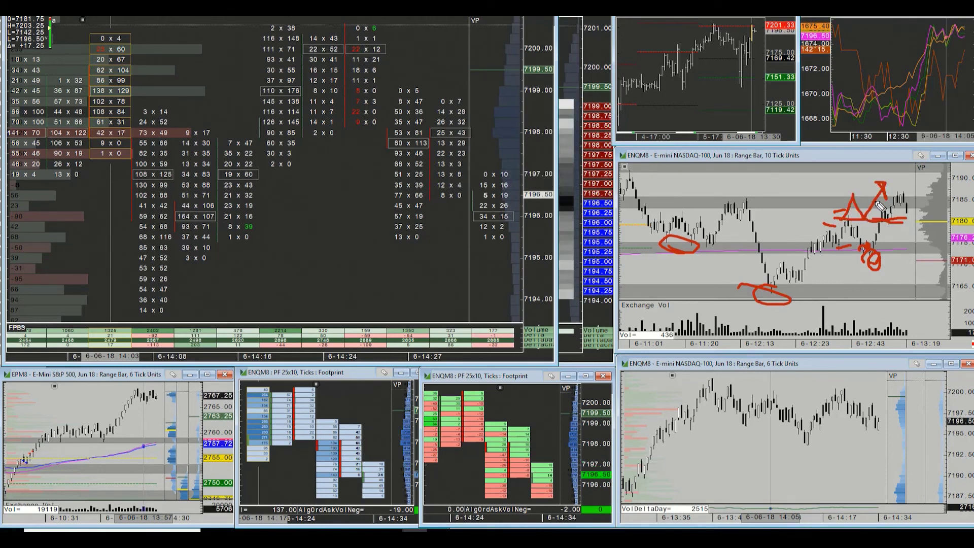
pyautogui.press('e')
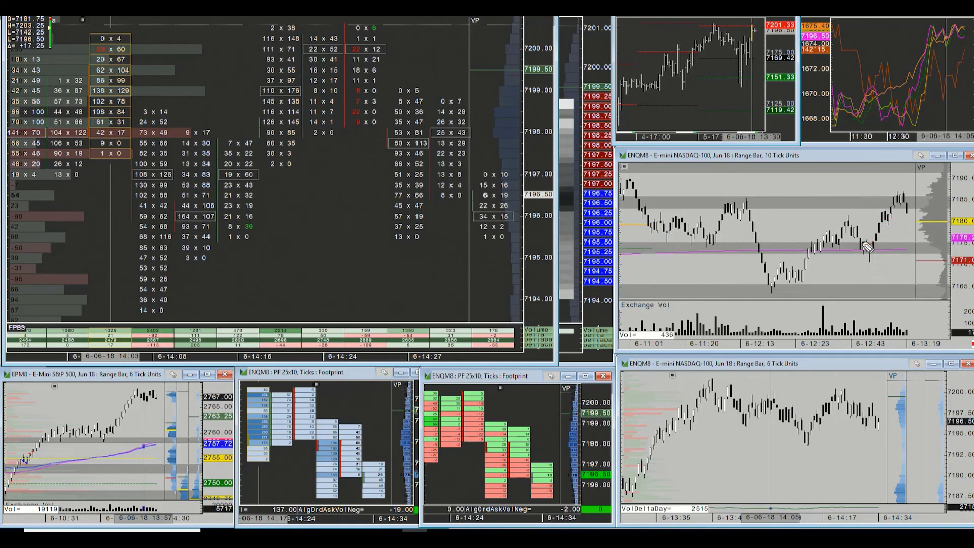
pyautogui.moveTo(851, 243)
pyautogui.mouseDown()
pyautogui.moveTo(861, 256)
pyautogui.moveTo(888, 216)
pyautogui.moveTo(891, 227)
pyautogui.mouseUp()
pyautogui.press('e')
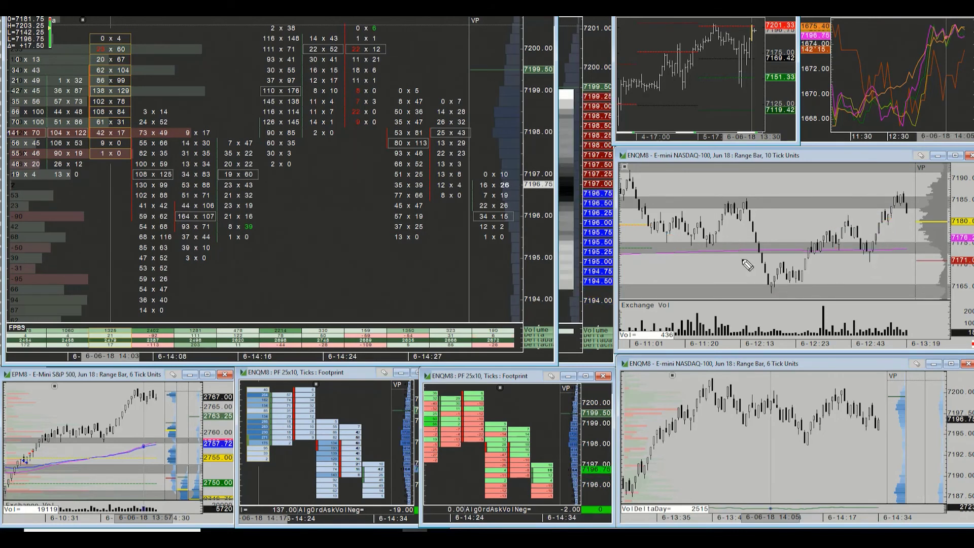
# - Mark the footprint bar lows near 7195 with dashes, and circle the middle bars on both smaller PF 25x10 footprint charts
pyautogui.moveTo(253, 238); pyautogui.dragTo(266, 235)
pyautogui.moveTo(240, 247); pyautogui.dragTo(256, 259)
pyautogui.moveTo(358, 426)
pyautogui.mouseDown()
pyautogui.moveTo(324, 466)
pyautogui.moveTo(330, 420)
pyautogui.mouseUp()
pyautogui.moveTo(474, 419); pyautogui.dragTo(453, 426)
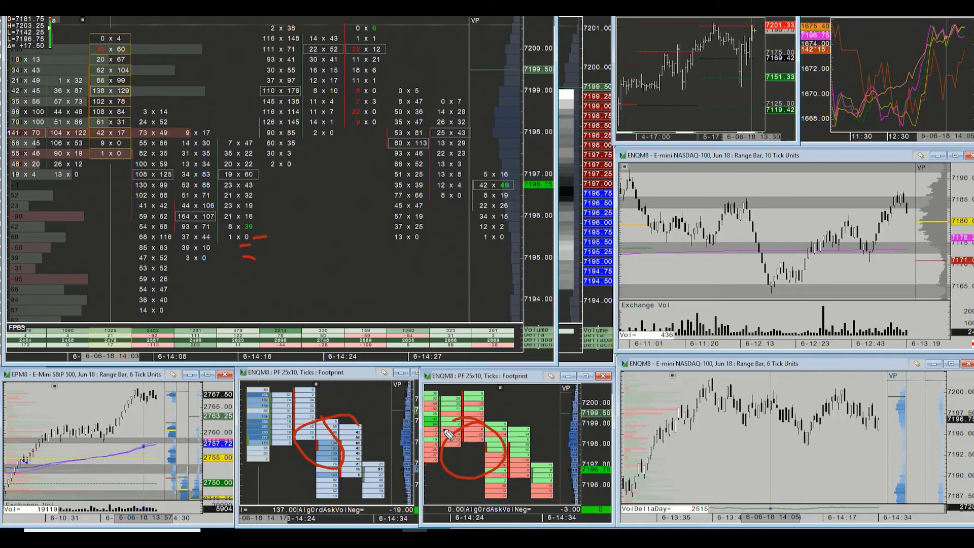